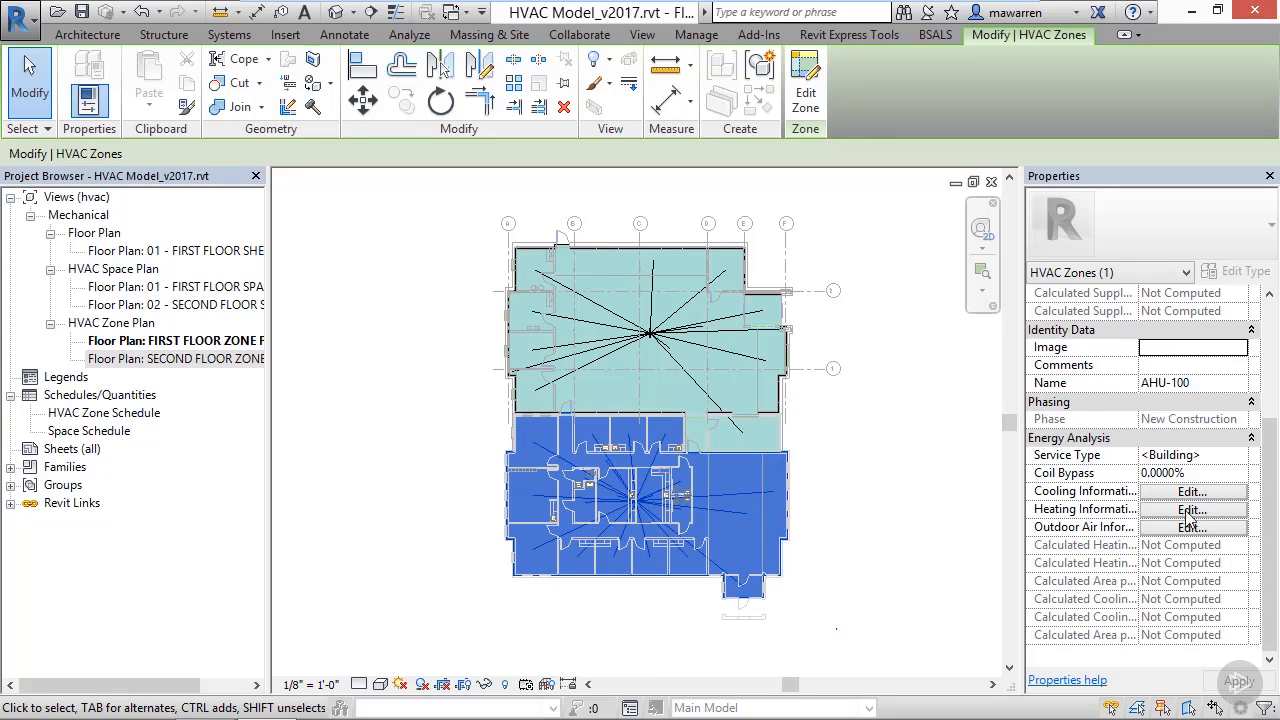
# Step: Set the service type of the AHU-100 zone to VAV - Terminal Reheat
pyautogui.click(1240, 457)
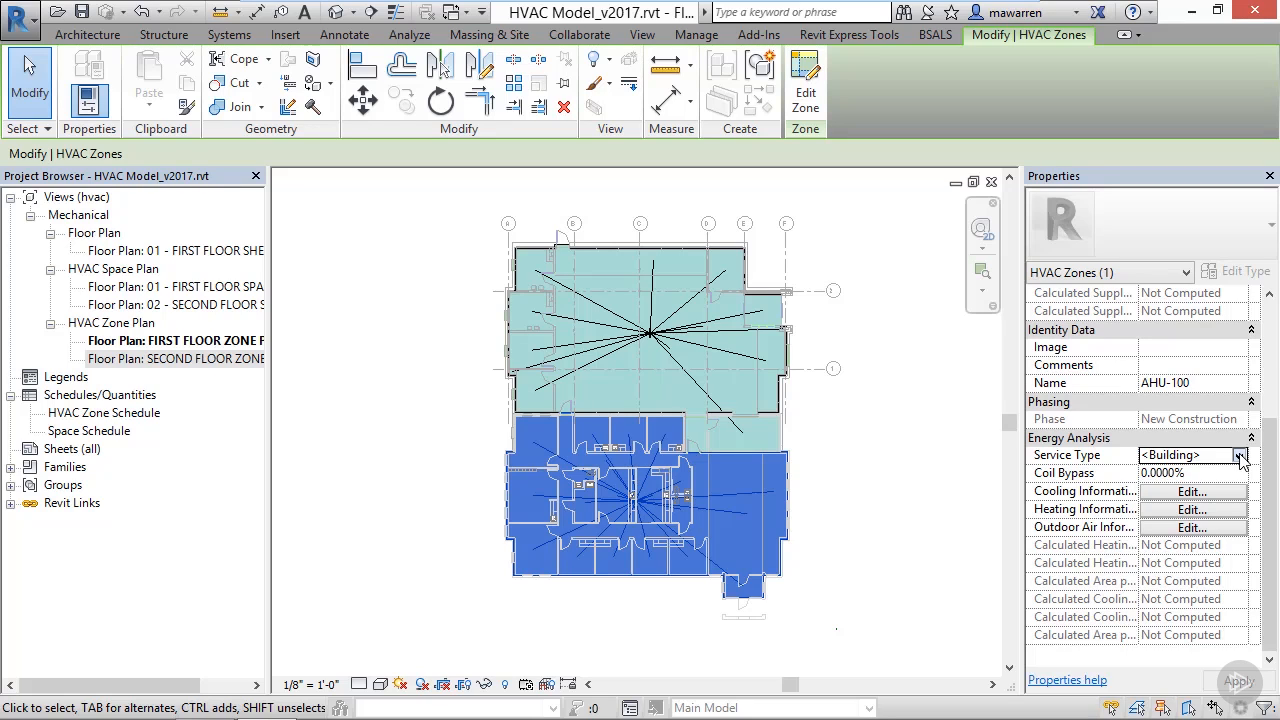
pyautogui.click(1240, 456)
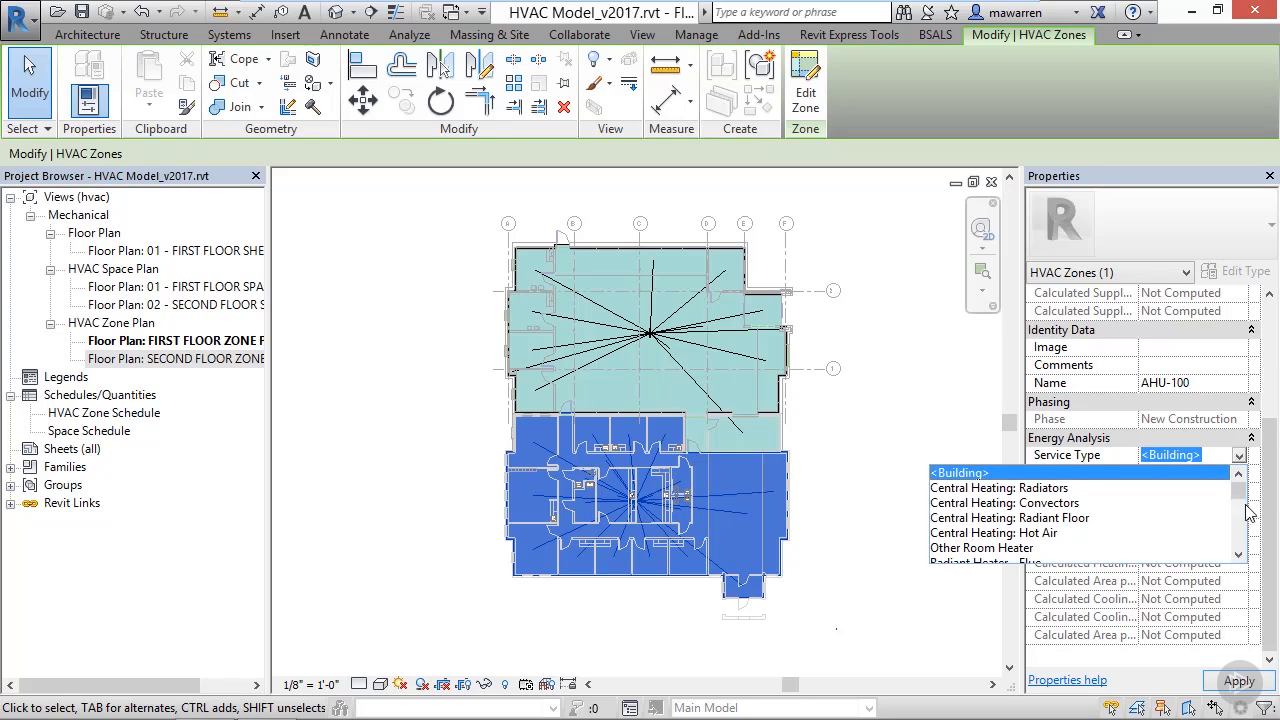
pyautogui.click(1239, 555)
pyautogui.click(1239, 555)
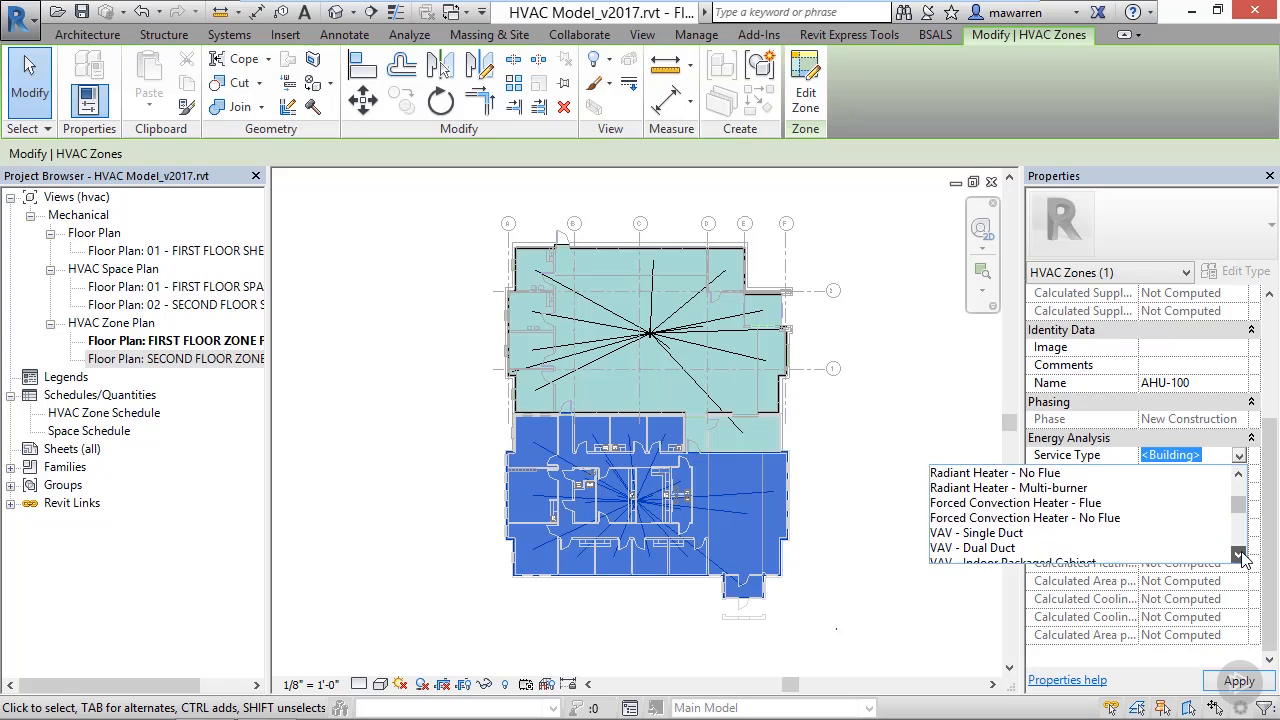
pyautogui.click(1239, 555)
pyautogui.click(1239, 555)
pyautogui.click(1239, 555)
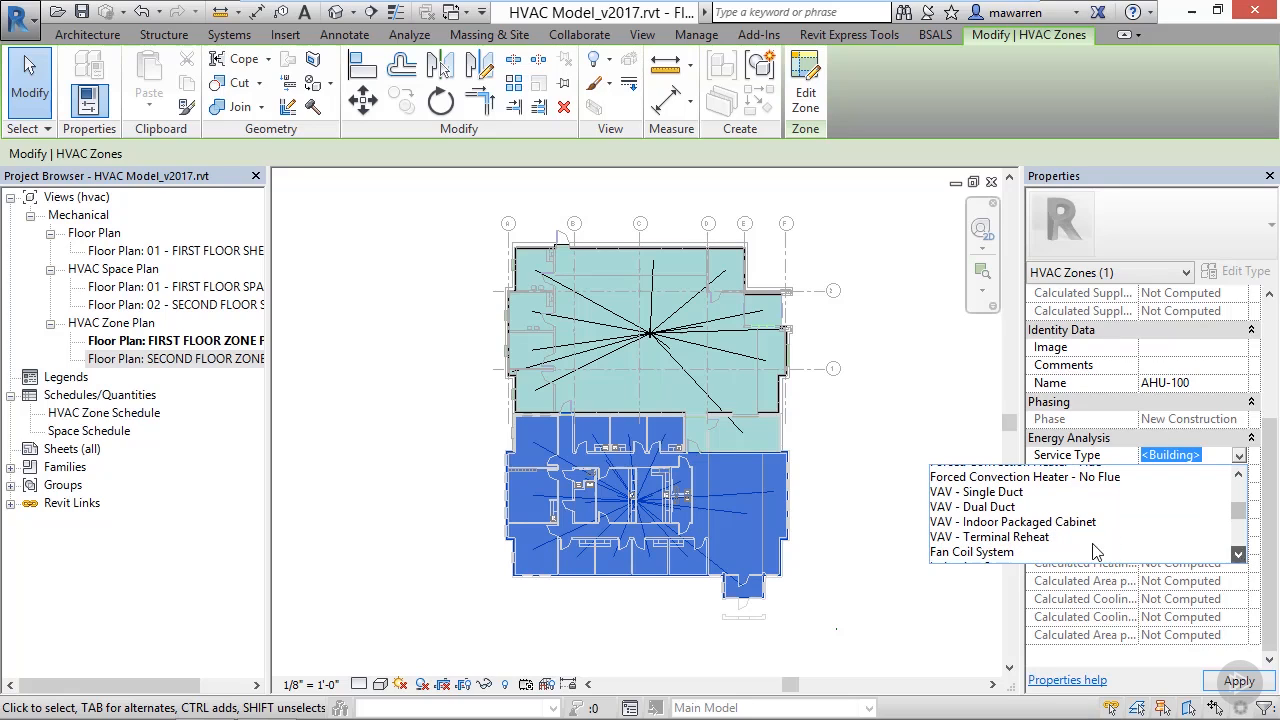
pyautogui.click(1030, 542)
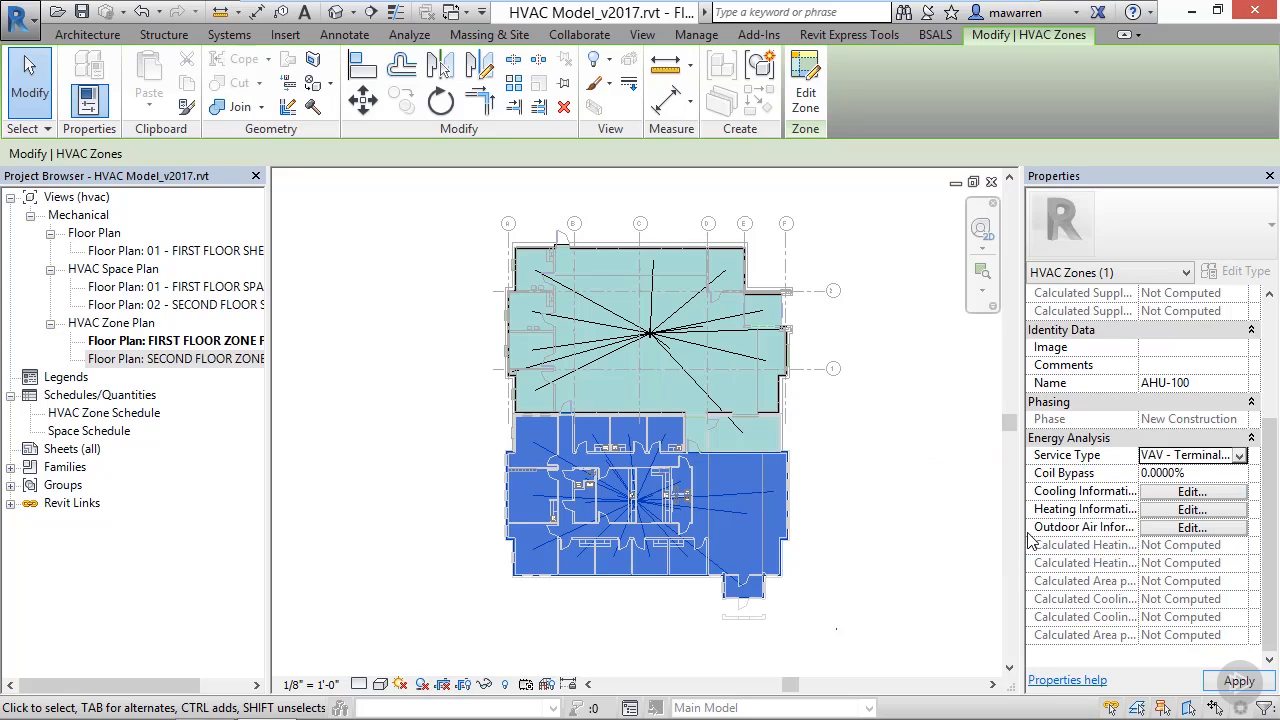
# Step: Set the coil bypass of the AHU-100 zone to 30%
pyautogui.click(1205, 474)
pyautogui.doubleClick(1176, 473)
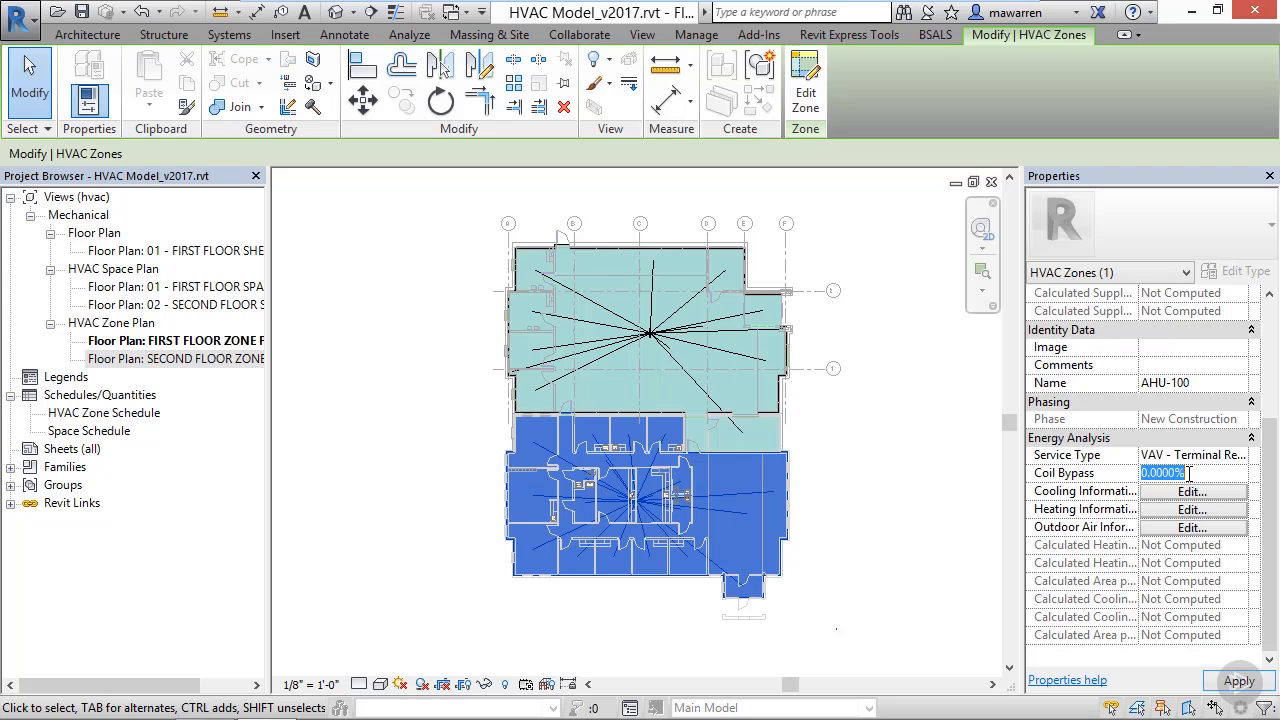
pyautogui.write('30')
# Step: In the AHU-100 cooling information, set the cooling set point to 72 °F and the cooling air temperature to 55 °F
pyautogui.click(1192, 491)
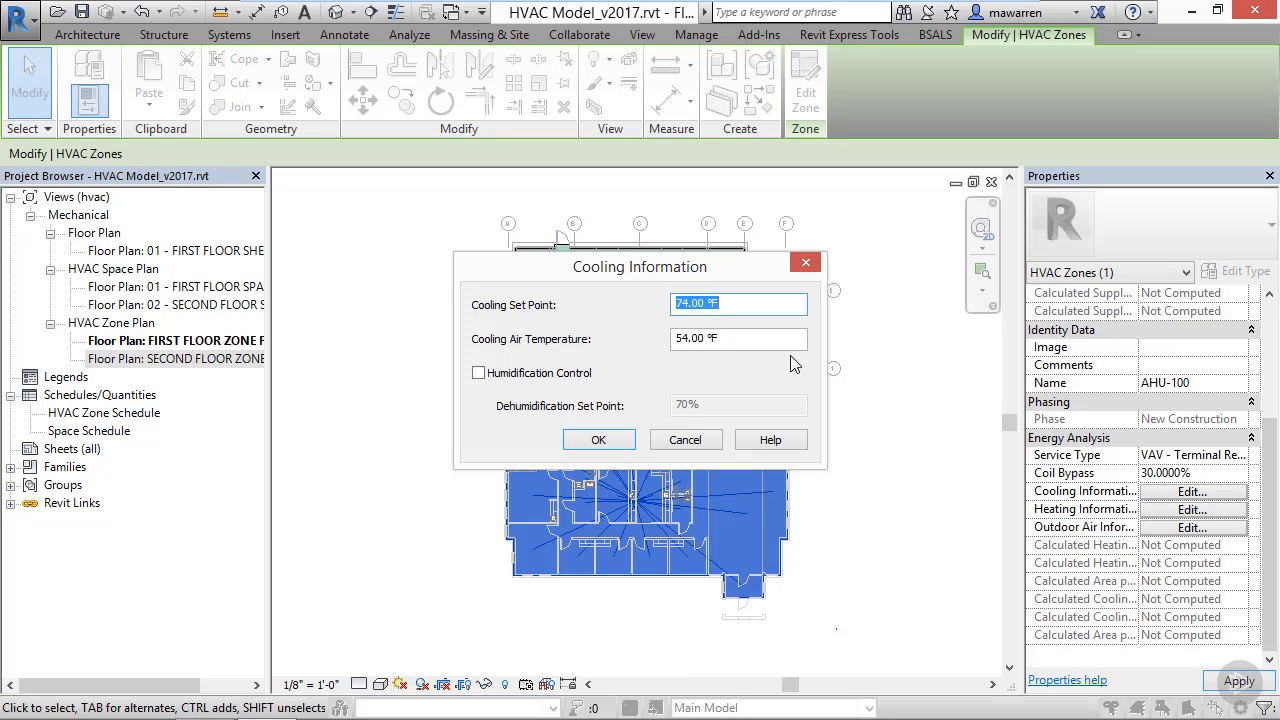
pyautogui.write('72')
pyautogui.click(752, 340)
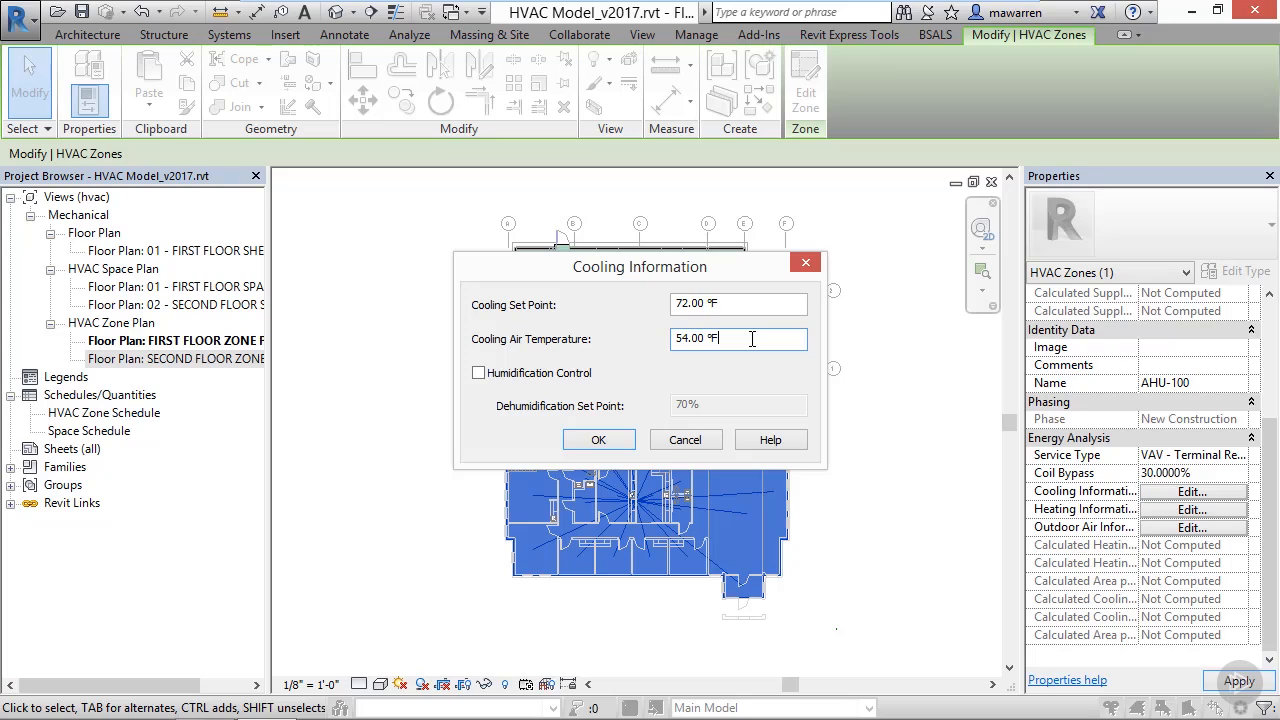
pyautogui.moveTo(752, 339); pyautogui.dragTo(656, 338)
pyautogui.write('55')
pyautogui.press('Tab')
# Step: Enable humidification control for AHU-100 cooling with a 50% dehumidification set point and accept the cooling information
pyautogui.click(553, 381)
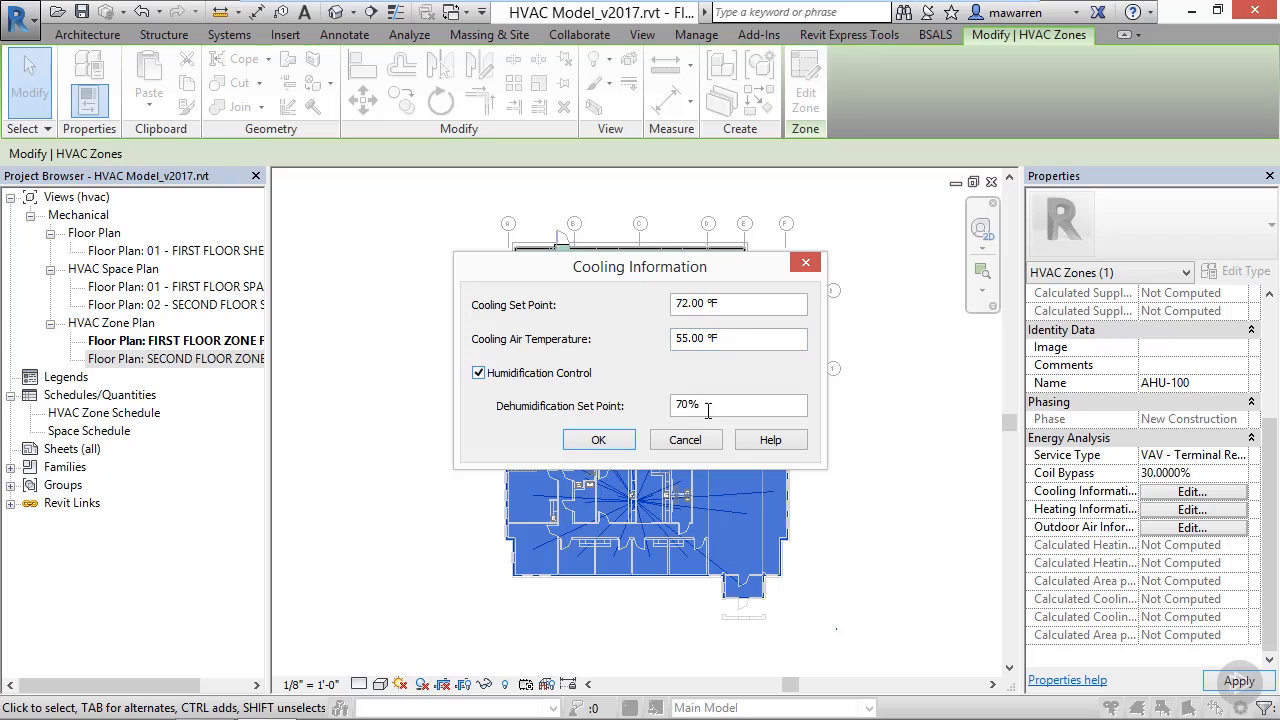
pyautogui.press('Tab')
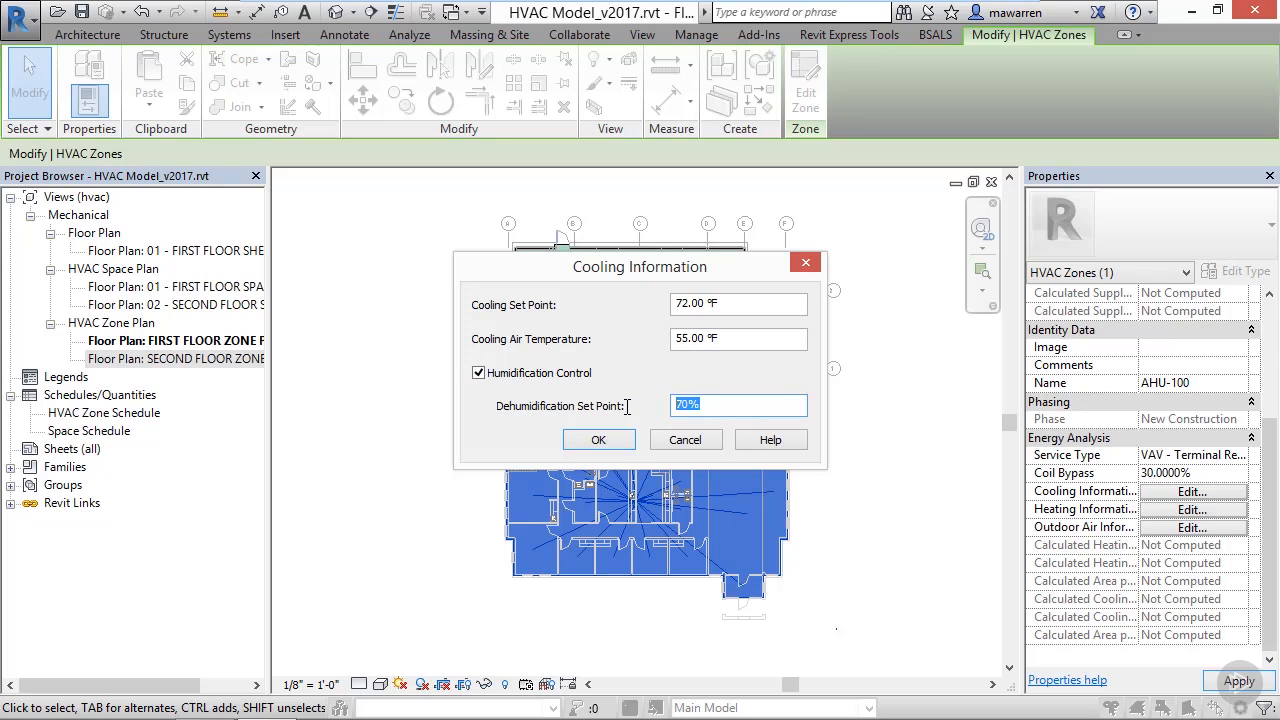
pyautogui.write('50')
pyautogui.click(603, 441)
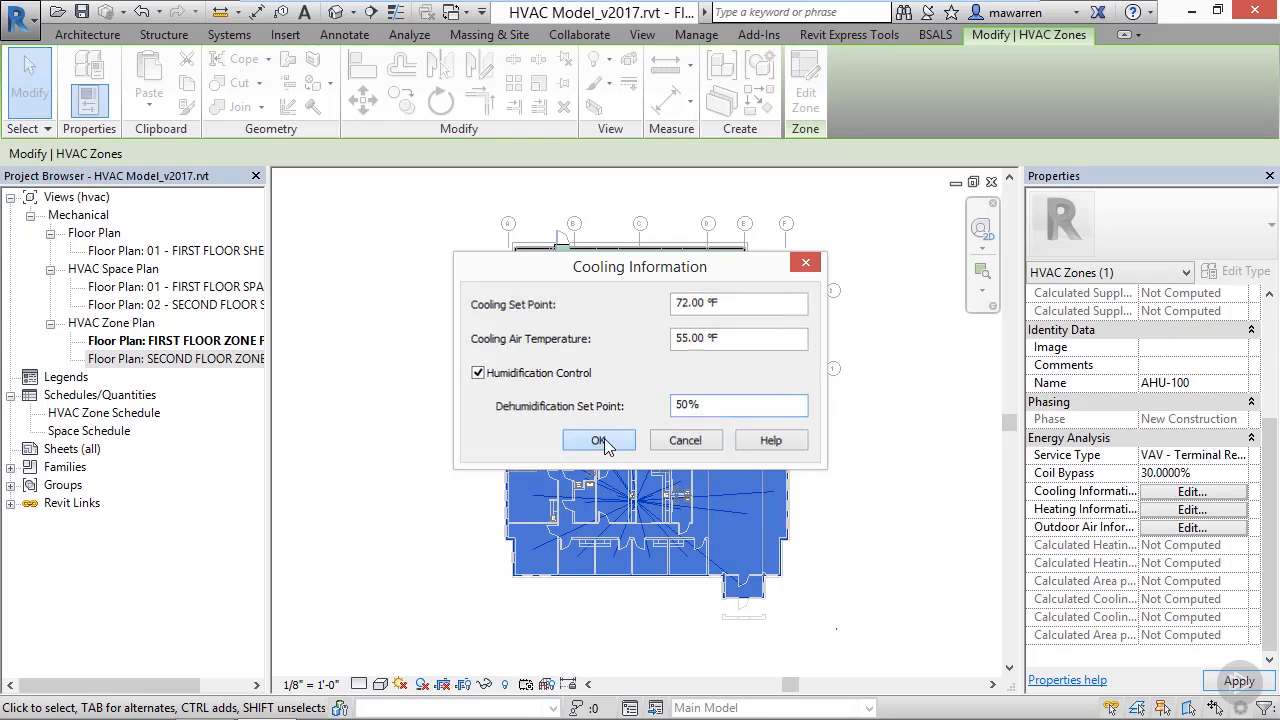
# Step: In the AHU-100 heating information, set the heating air temperature to 95 °F and enable humidification control with a 50% set point
pyautogui.click(1178, 512)
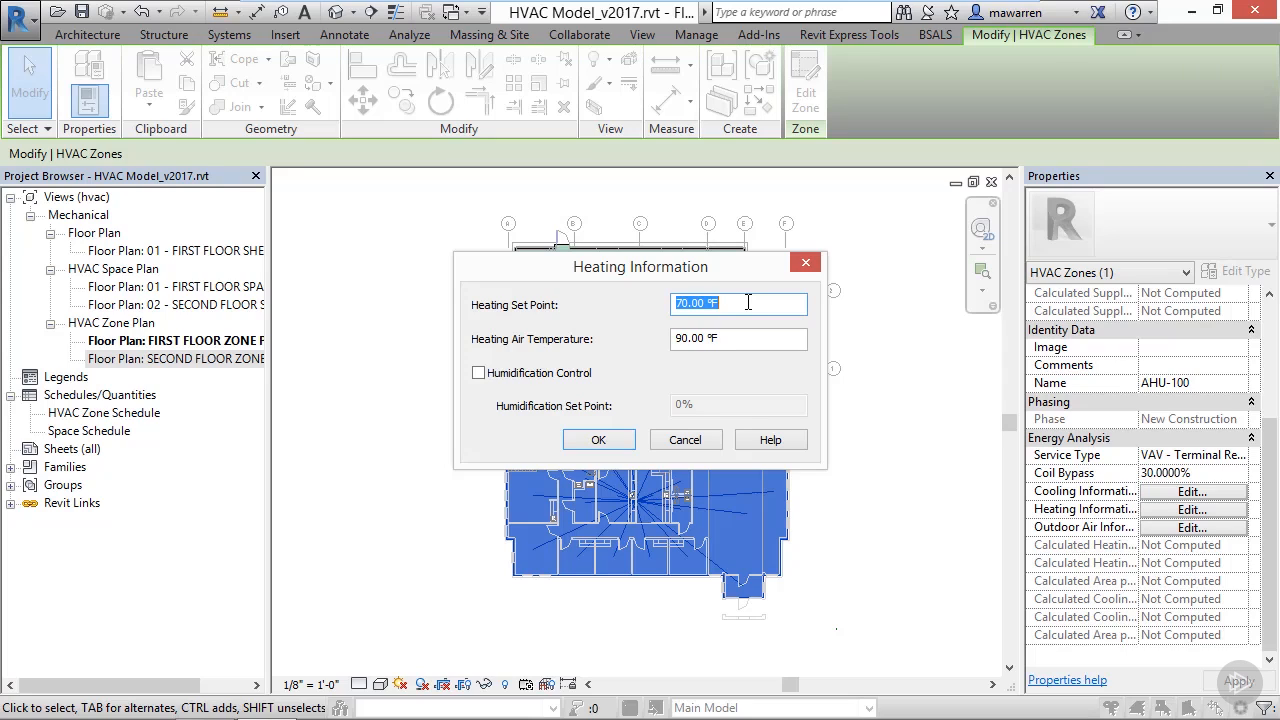
pyautogui.moveTo(745, 337); pyautogui.dragTo(600, 338)
pyautogui.write('95')
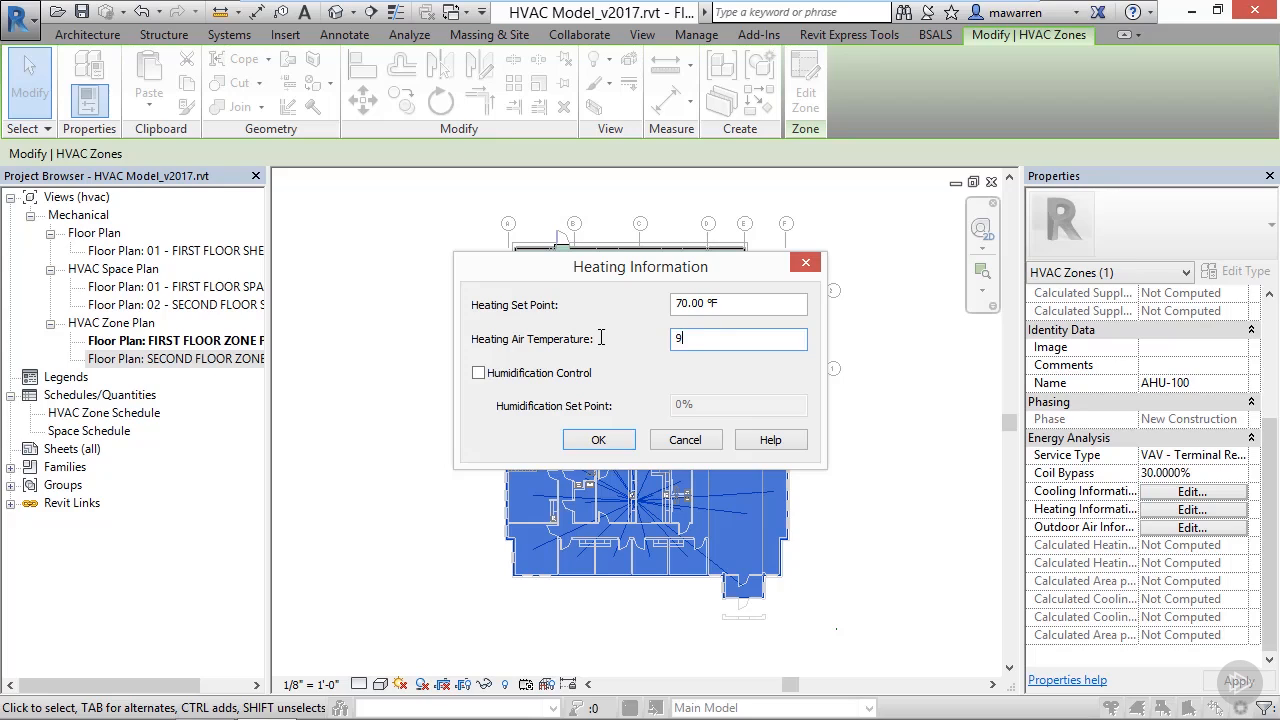
pyautogui.click(587, 378)
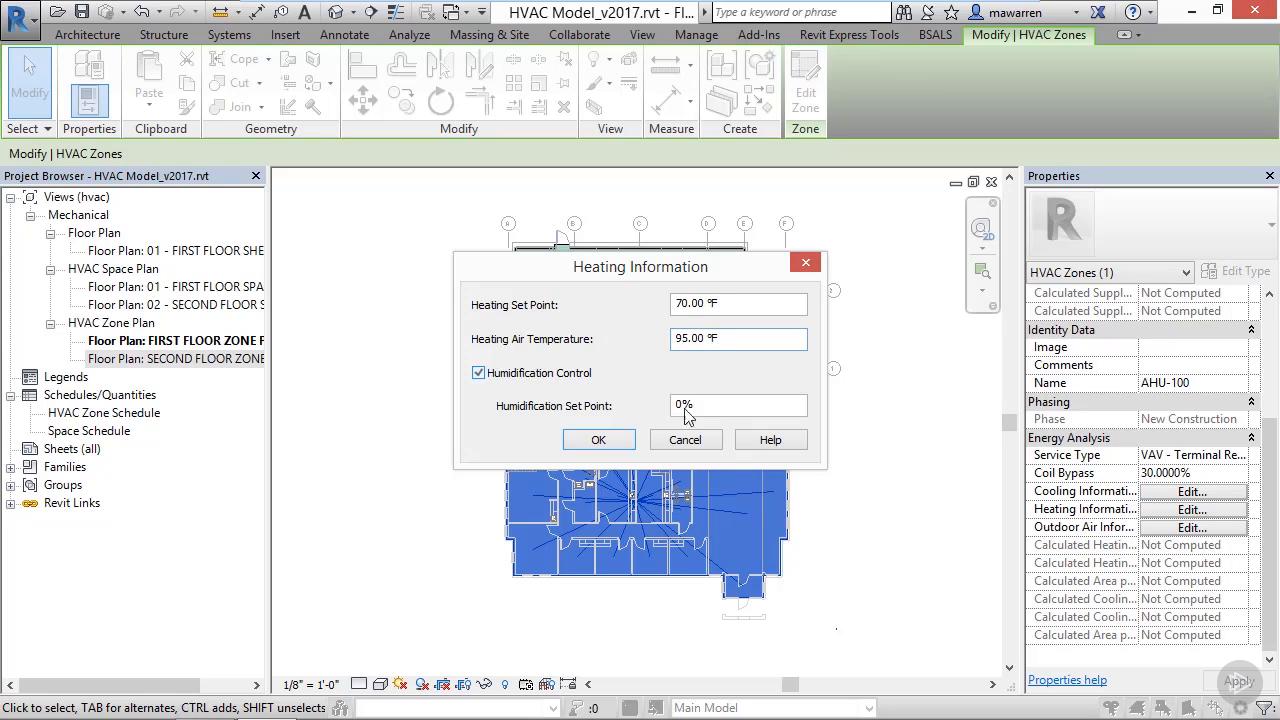
pyautogui.moveTo(702, 406); pyautogui.dragTo(650, 412)
pyautogui.write('50')
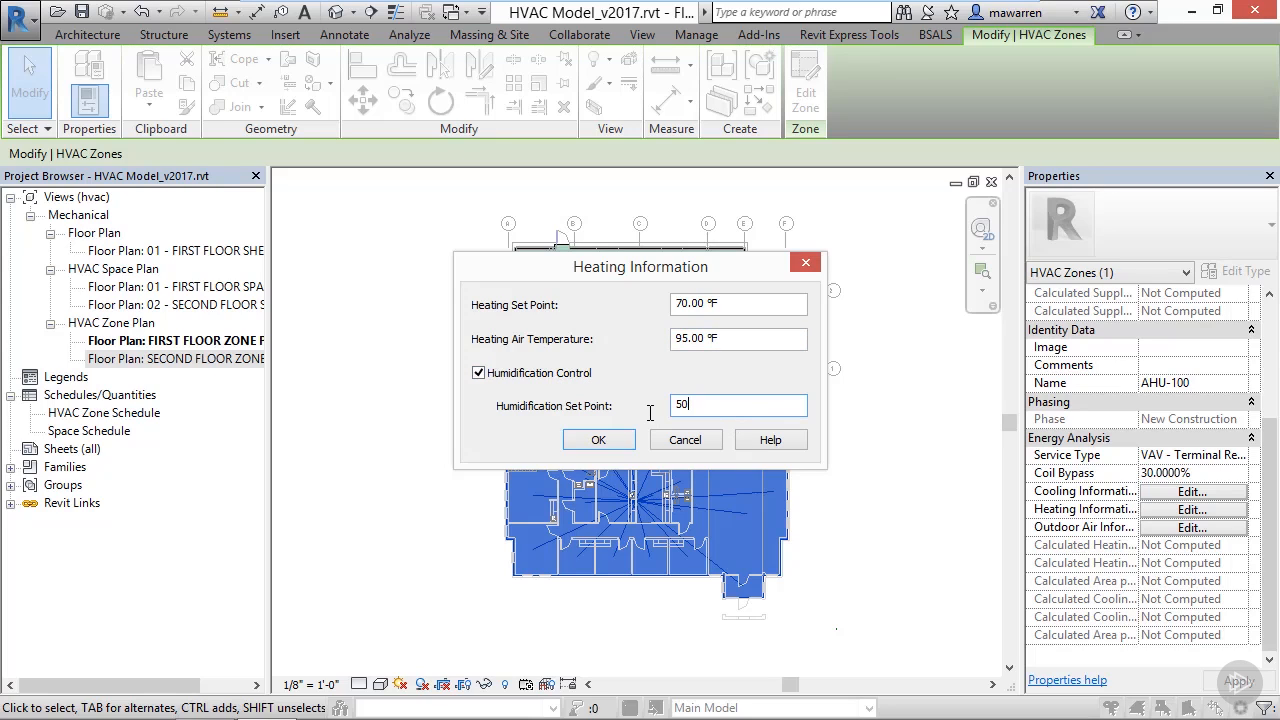
pyautogui.click(615, 445)
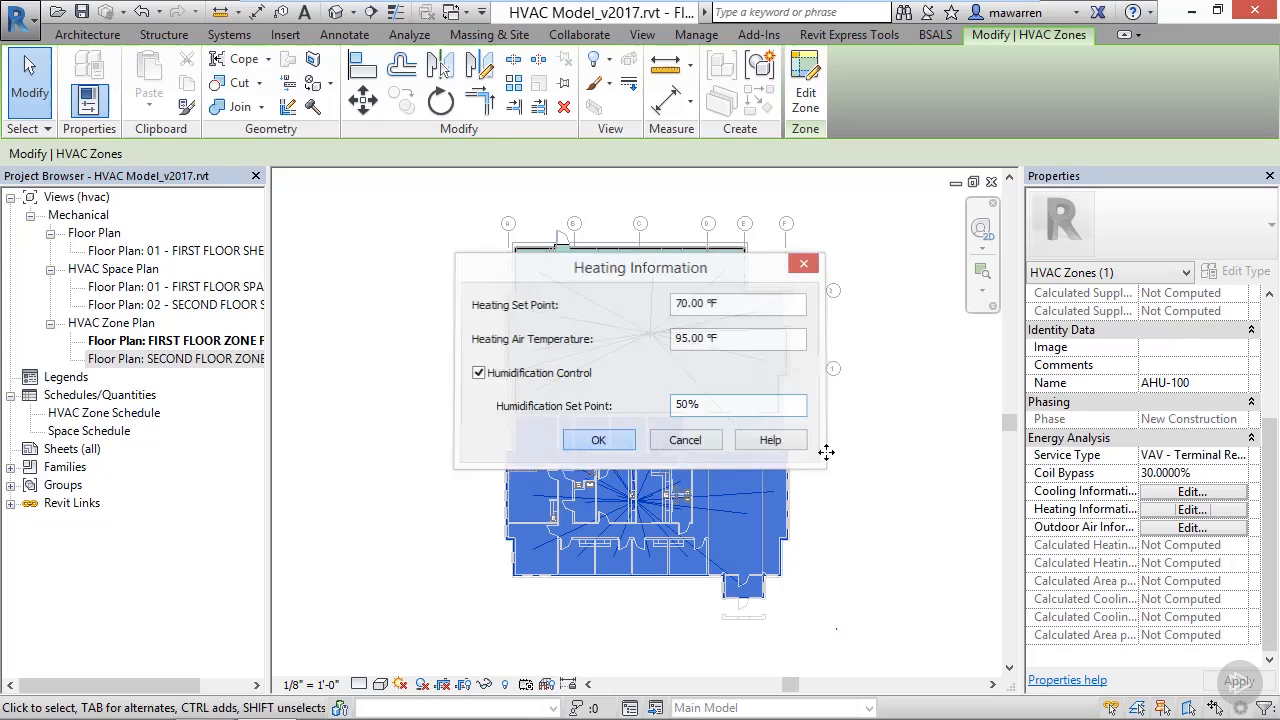
# Step: Enable outdoor air per person, outdoor air per area and air changes per hour in the AHU-100 outdoor air information
pyautogui.click(1160, 527)
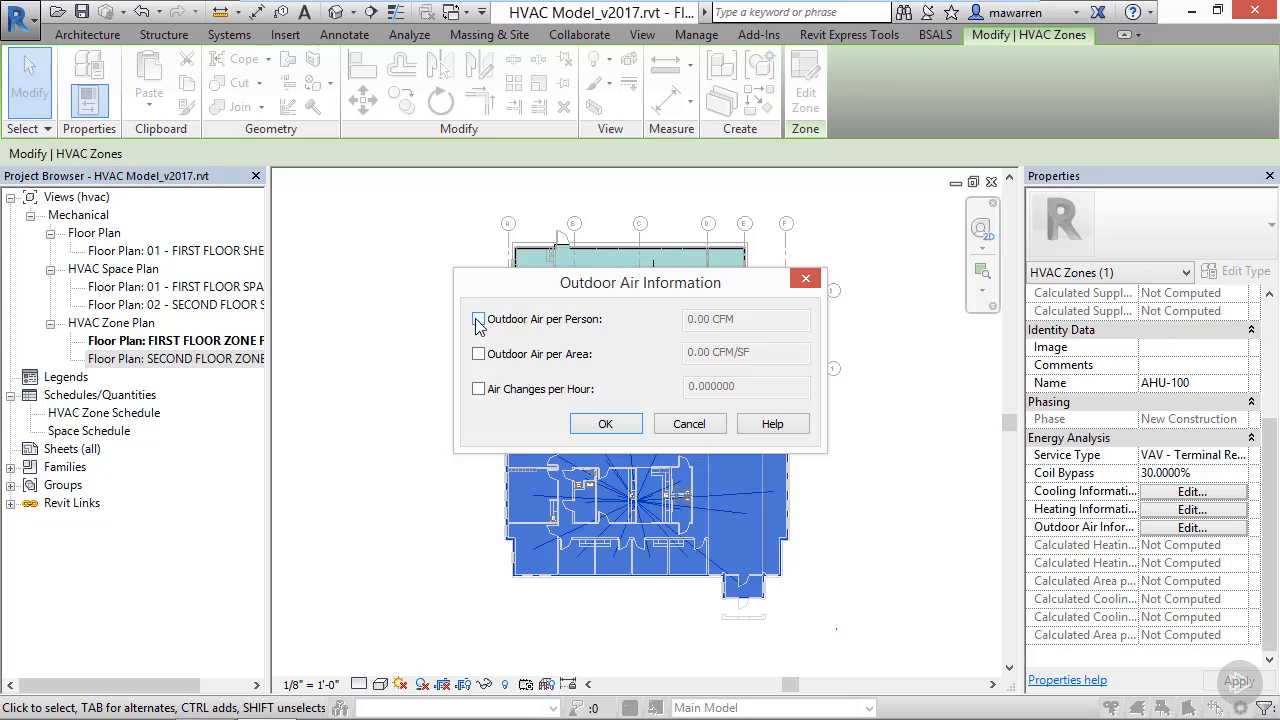
pyautogui.click(478, 320)
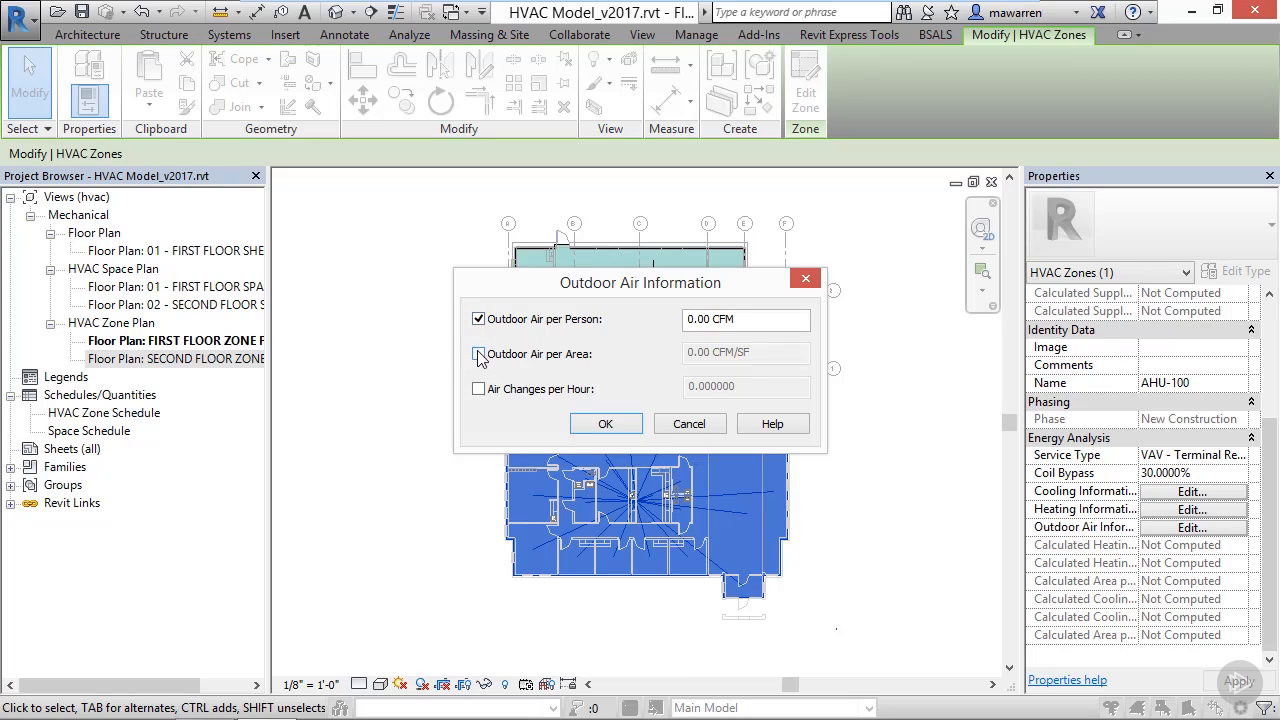
pyautogui.click(479, 355)
pyautogui.click(479, 390)
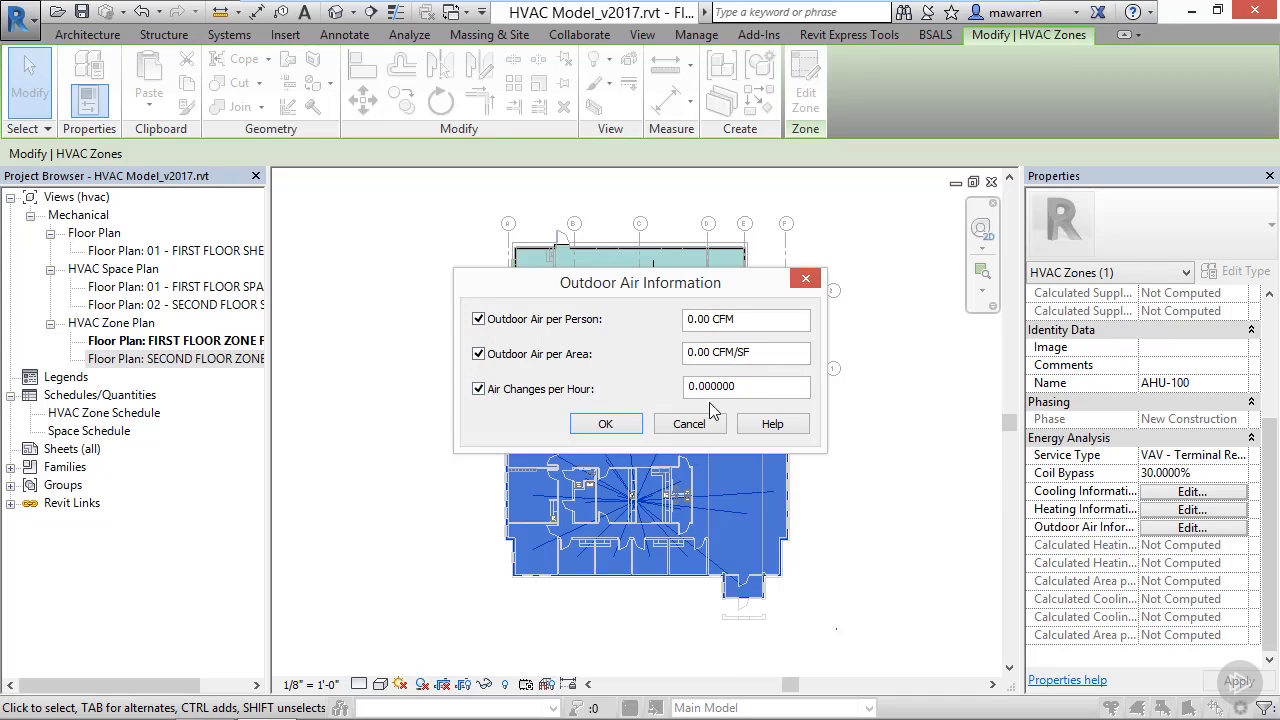
# Step: Set AHU-100's outdoor air to 4 air changes per hour, 0.06 CFM/SF per area and 15 CFM per person, and accept
pyautogui.moveTo(763, 386); pyautogui.dragTo(596, 390)
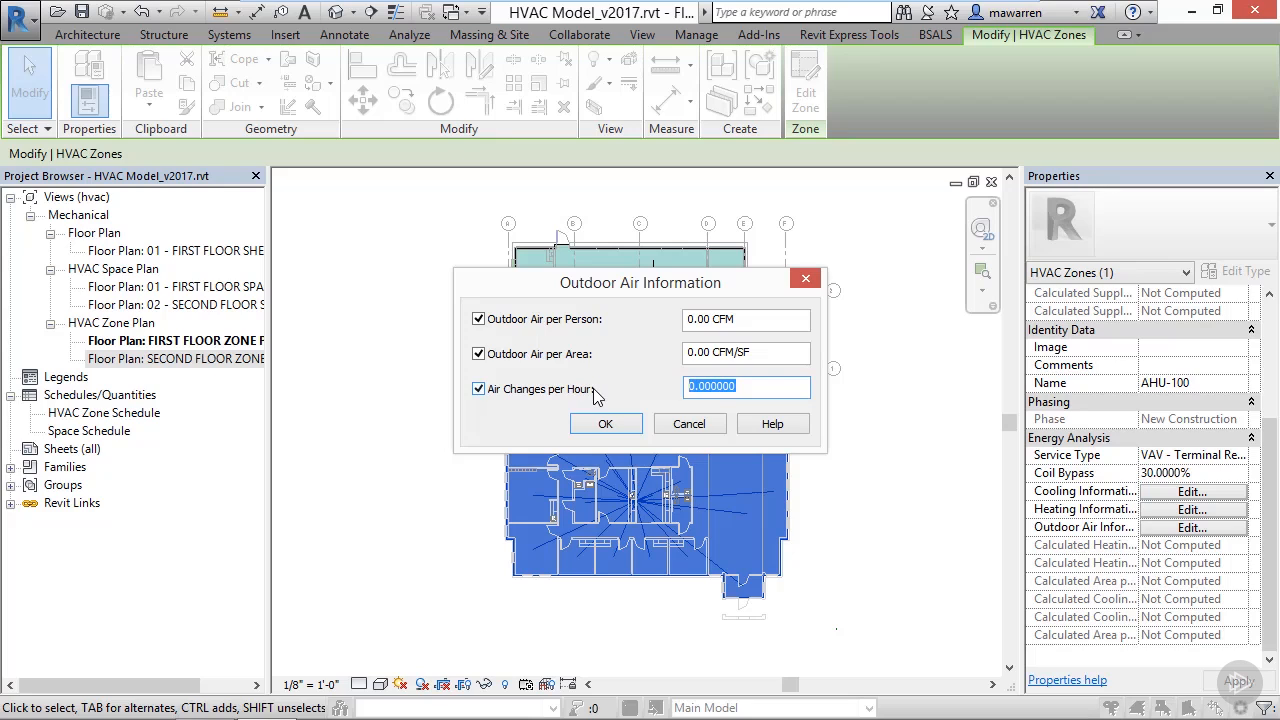
pyautogui.write('4')
pyautogui.moveTo(769, 351); pyautogui.dragTo(633, 356)
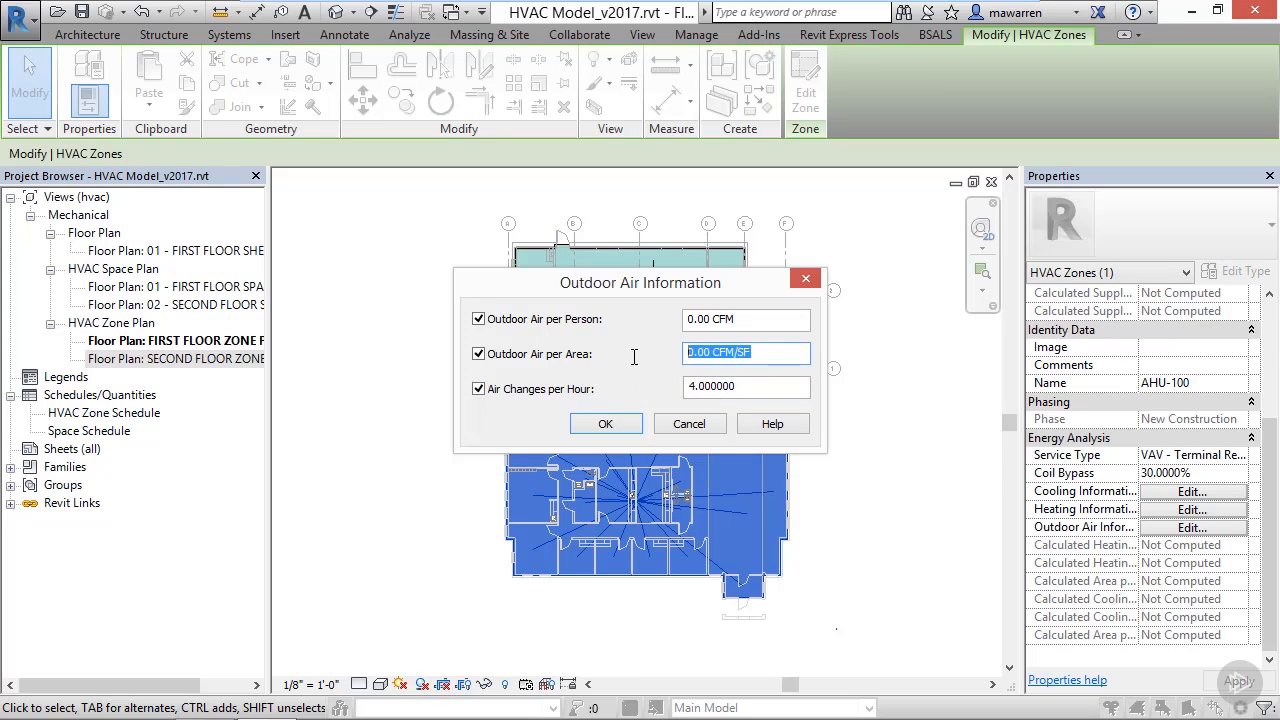
pyautogui.write('.06')
pyautogui.click(772, 322)
pyautogui.moveTo(772, 322); pyautogui.dragTo(647, 322)
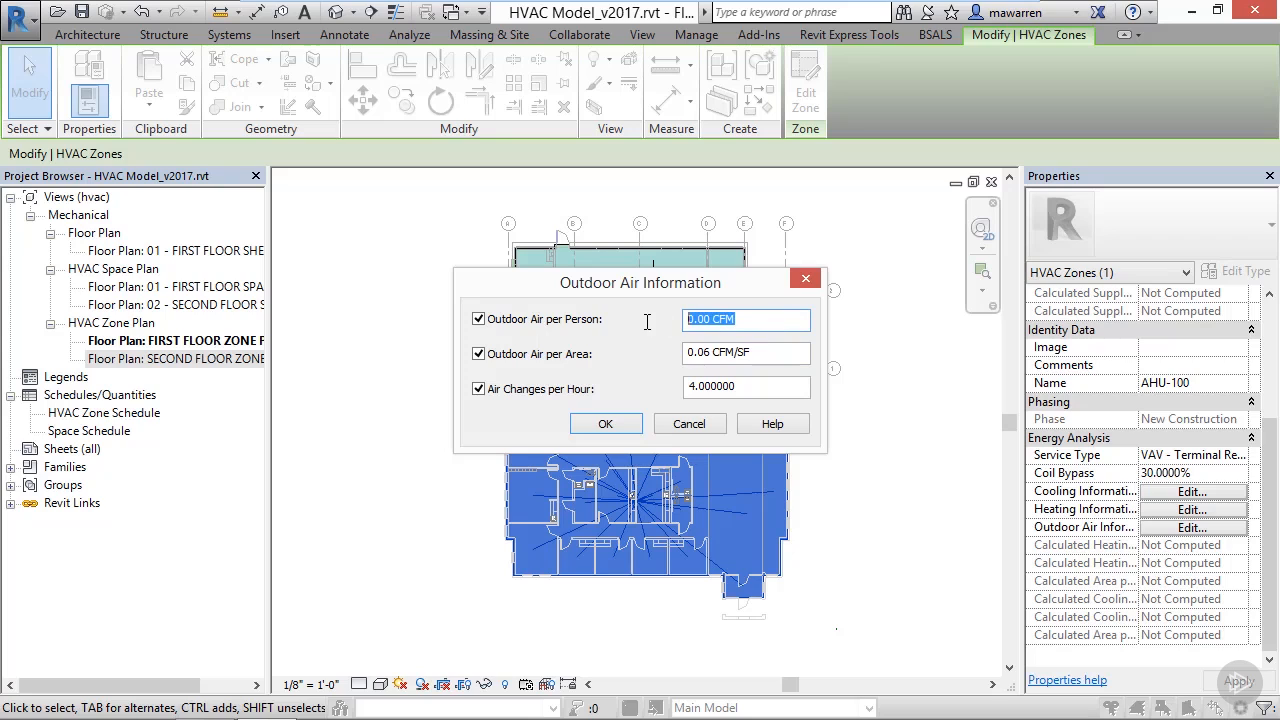
pyautogui.write('15')
pyautogui.click(608, 424)
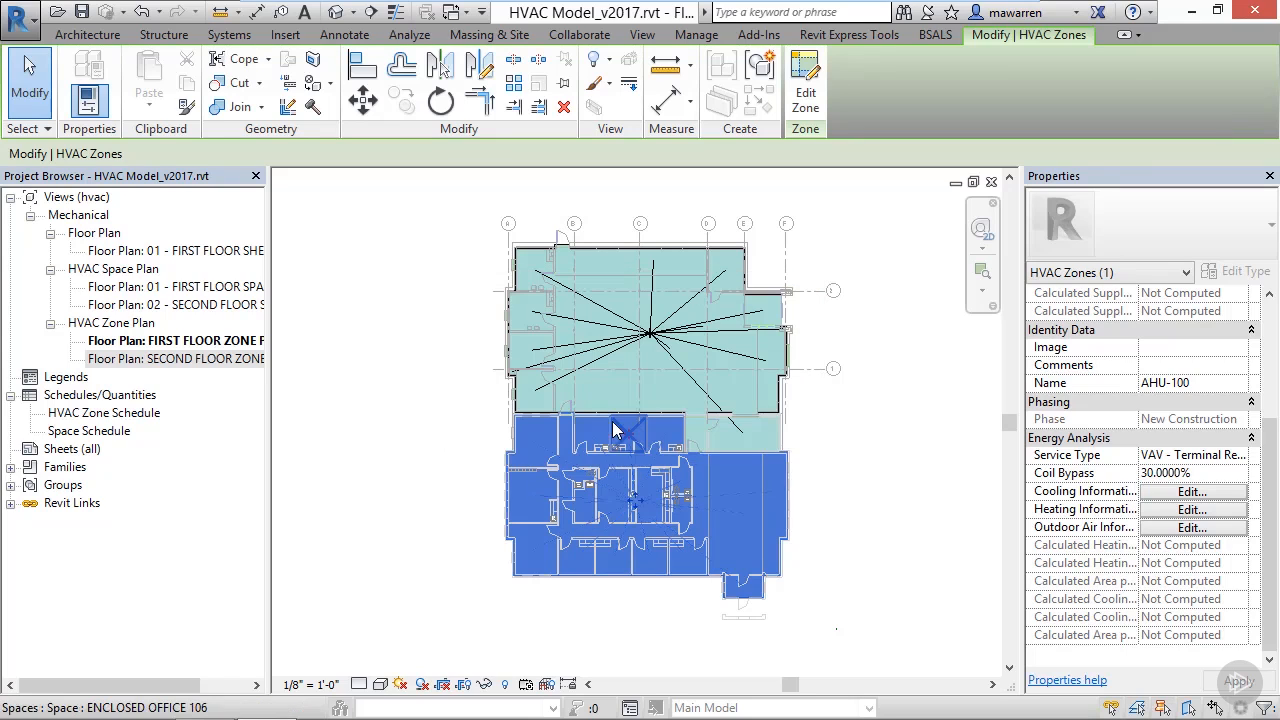
# Step: Set the AHU-101 zone's service type to VAV - Terminal Reheat and its coil bypass to 30%
pyautogui.click(782, 405)
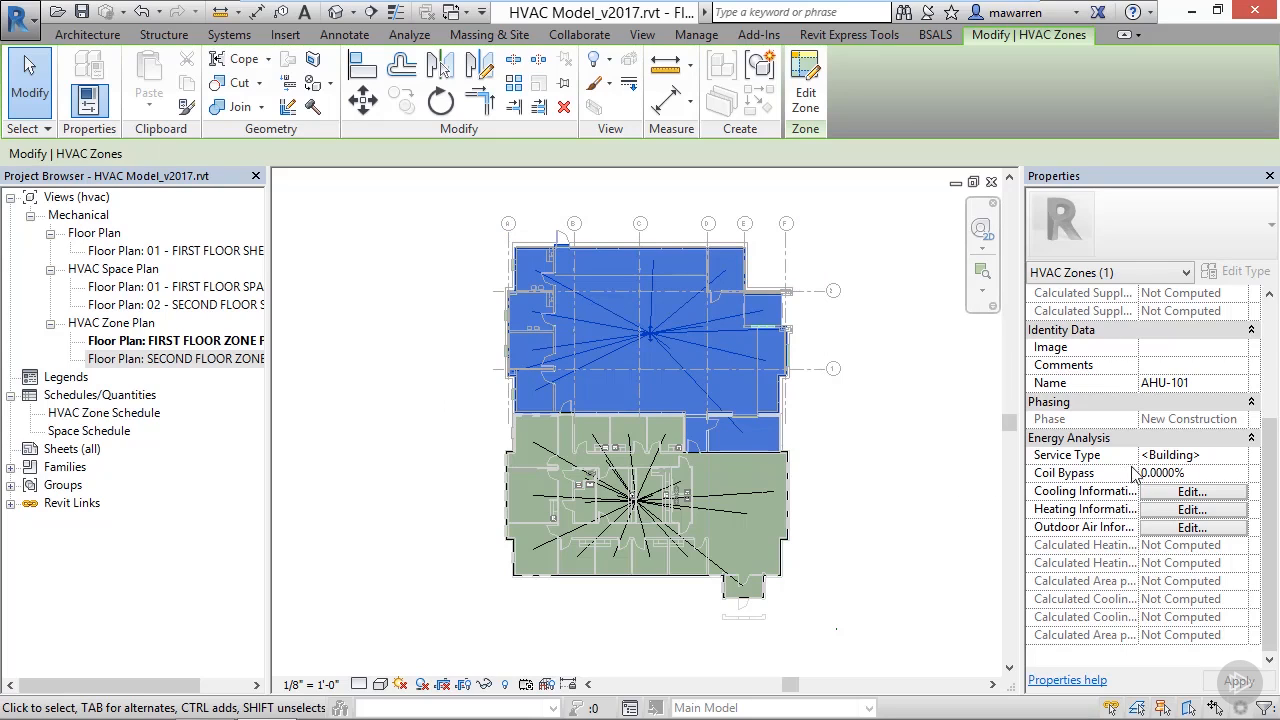
pyautogui.click(1240, 456)
pyautogui.moveTo(1240, 556); pyautogui.dragTo(1240, 556)
pyautogui.click(1020, 518)
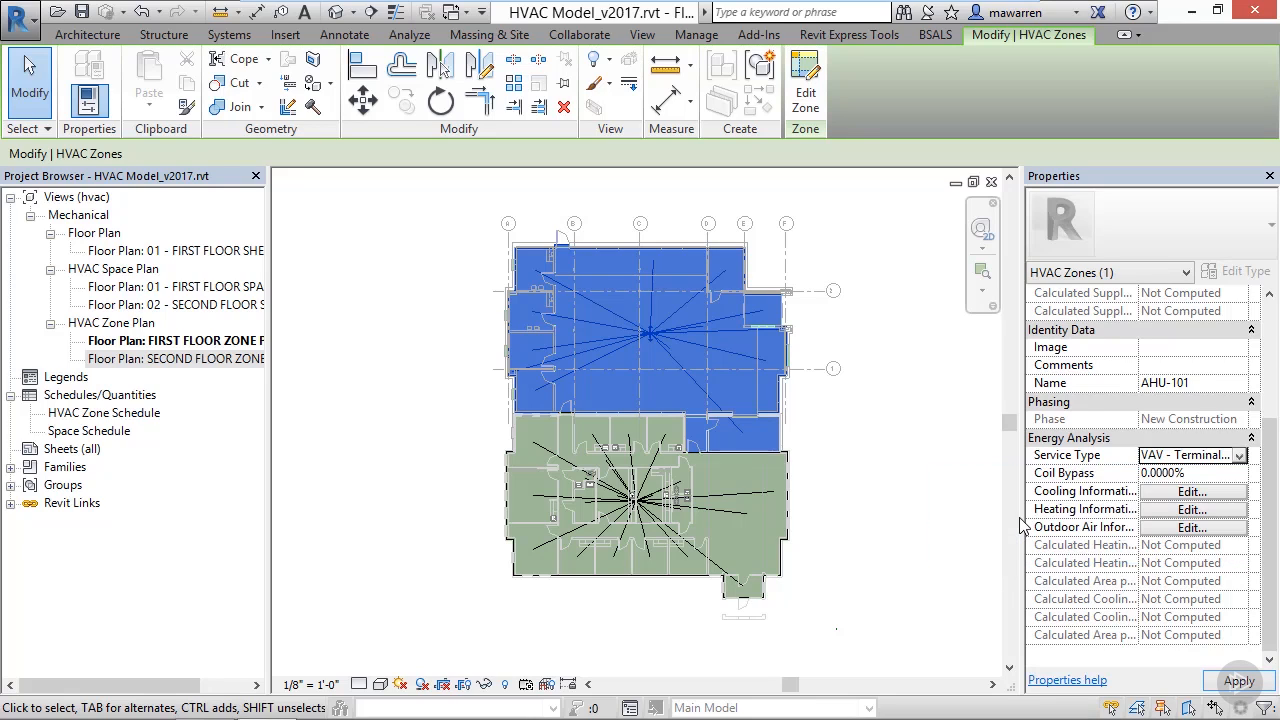
pyautogui.click(1208, 473)
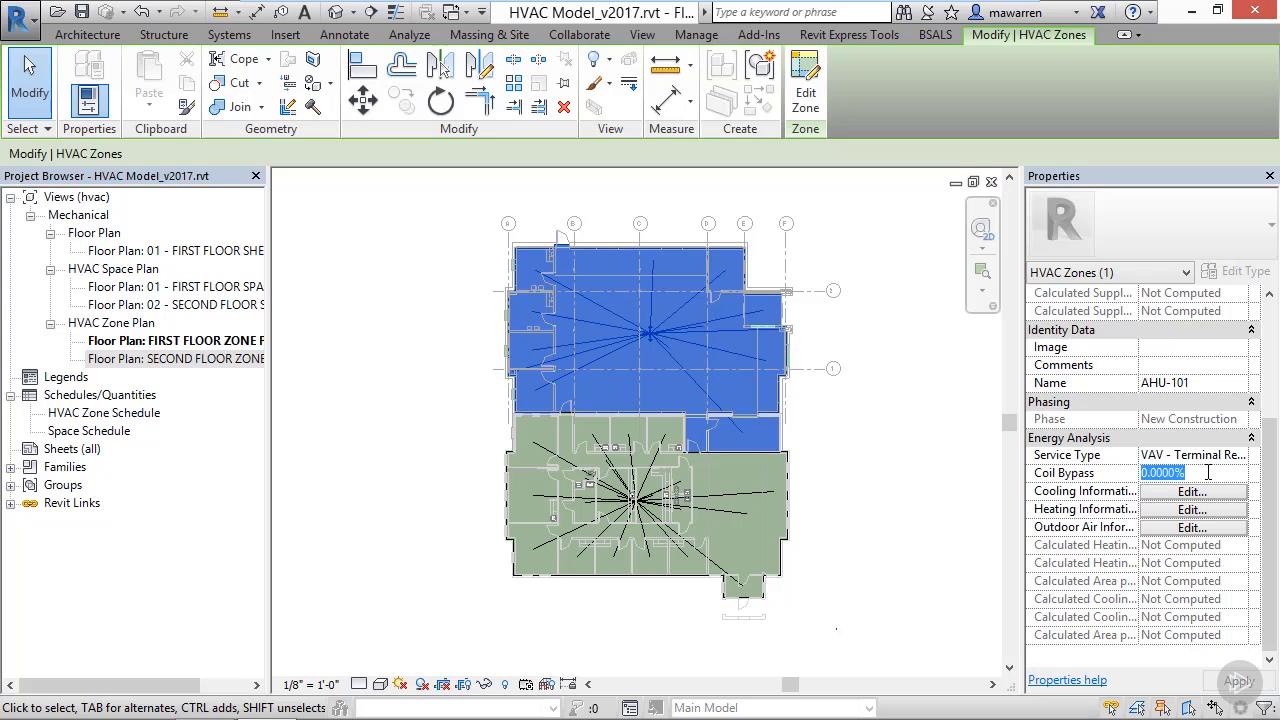
pyautogui.write('30')
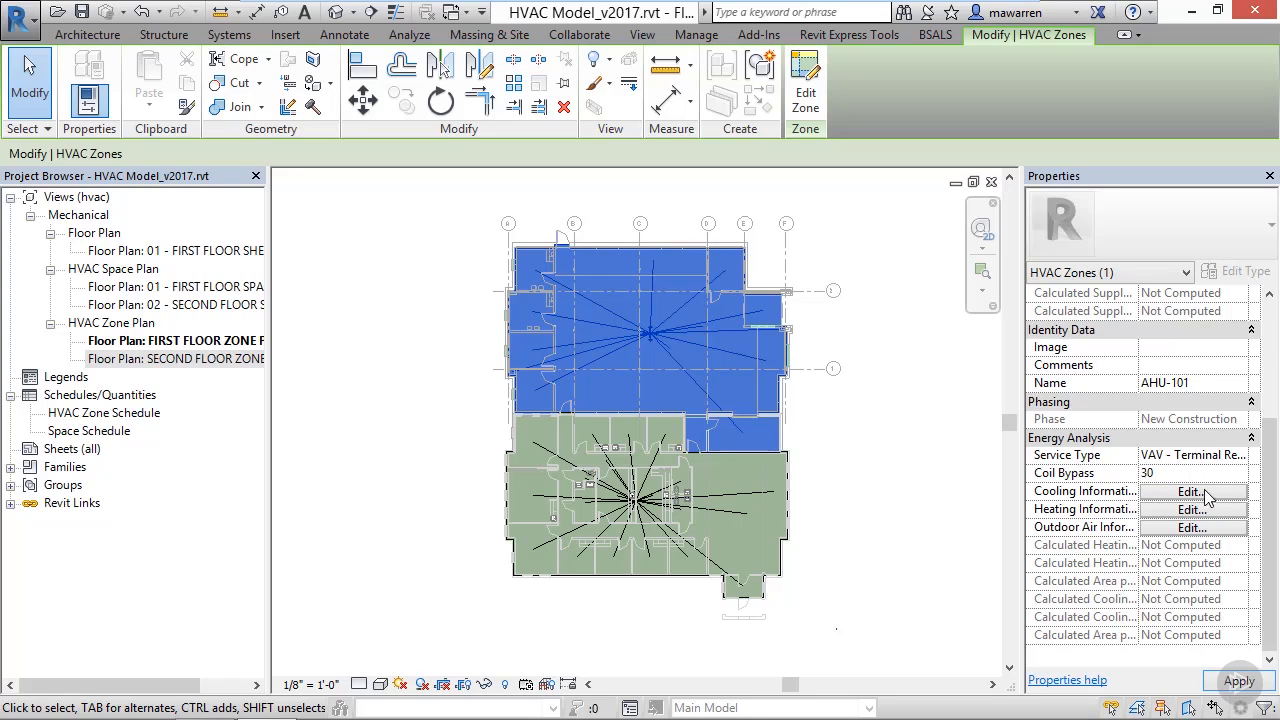
# Step: In the AHU-101 cooling information, set the cooling set point to 72 °F and the cooling air temperature to 55 °F
pyautogui.click(1202, 493)
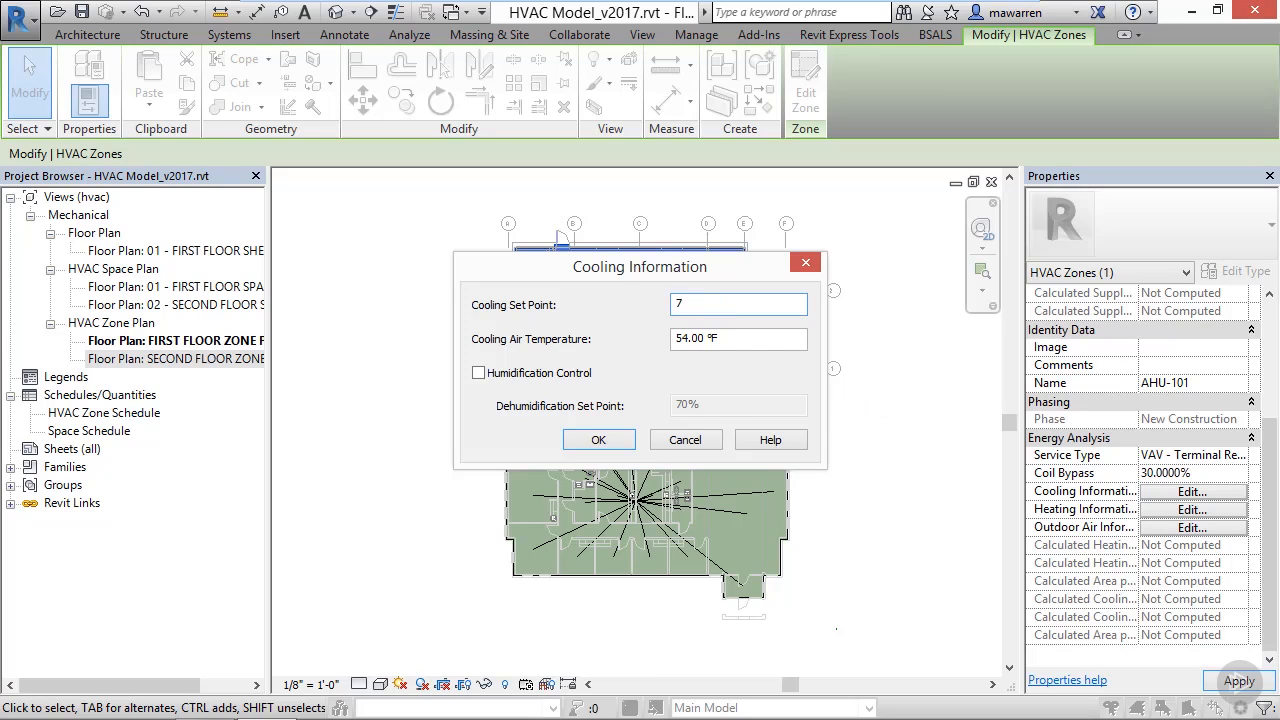
pyautogui.write('2')
pyautogui.doubleClick(752, 343)
pyautogui.hotkey('ctrl', 'a')
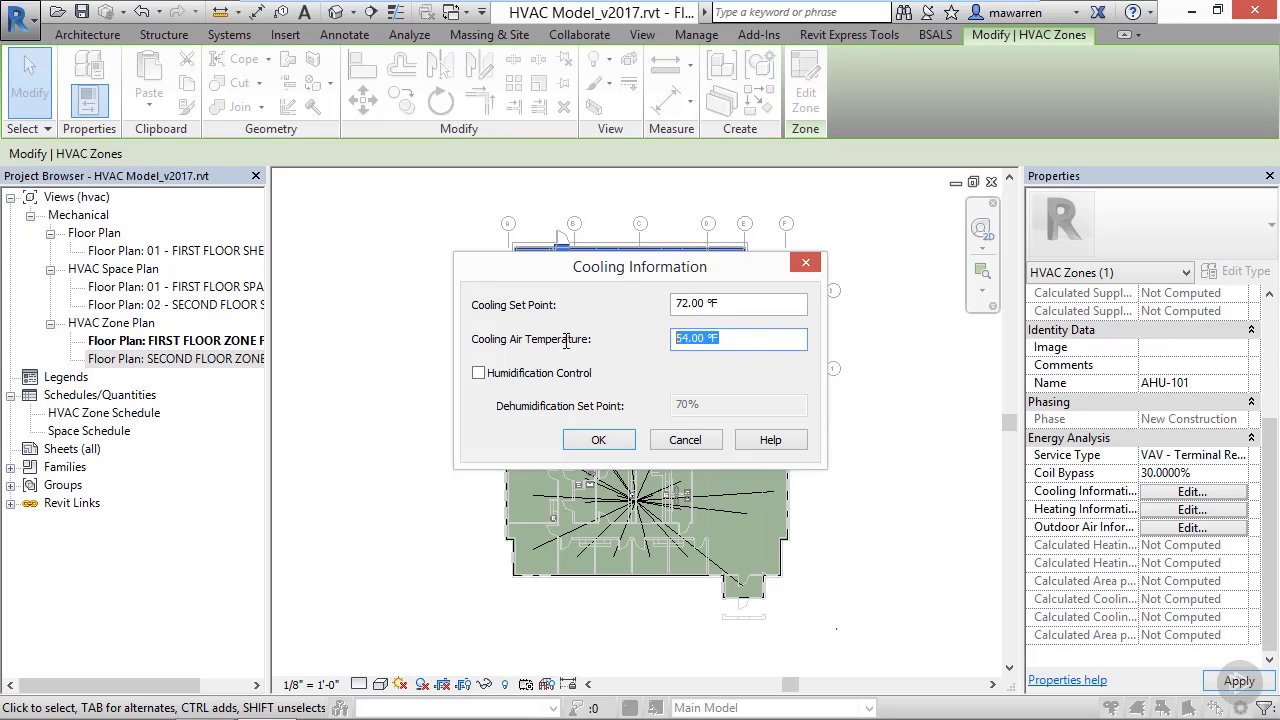
pyautogui.write('55')
# Step: Enable humidification control for AHU-101 cooling with a 50% dehumidification set point and accept the cooling information
pyautogui.click(560, 381)
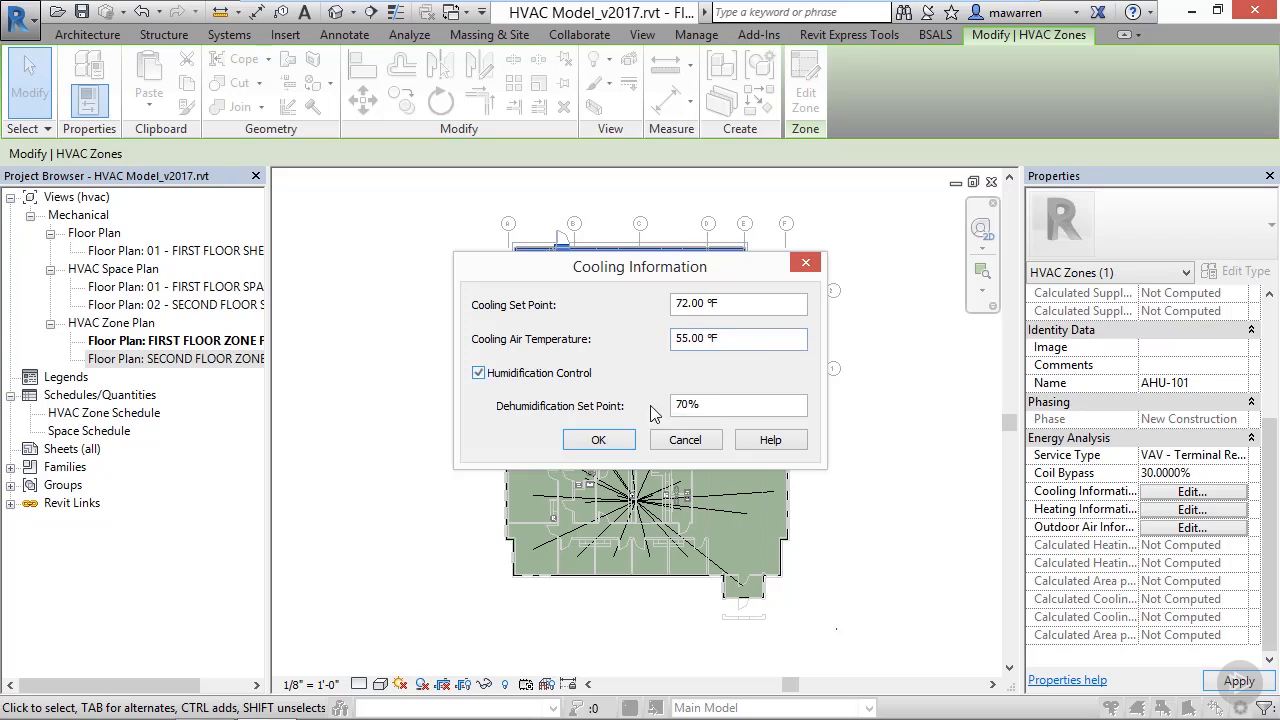
pyautogui.doubleClick(677, 404)
pyautogui.write('50')
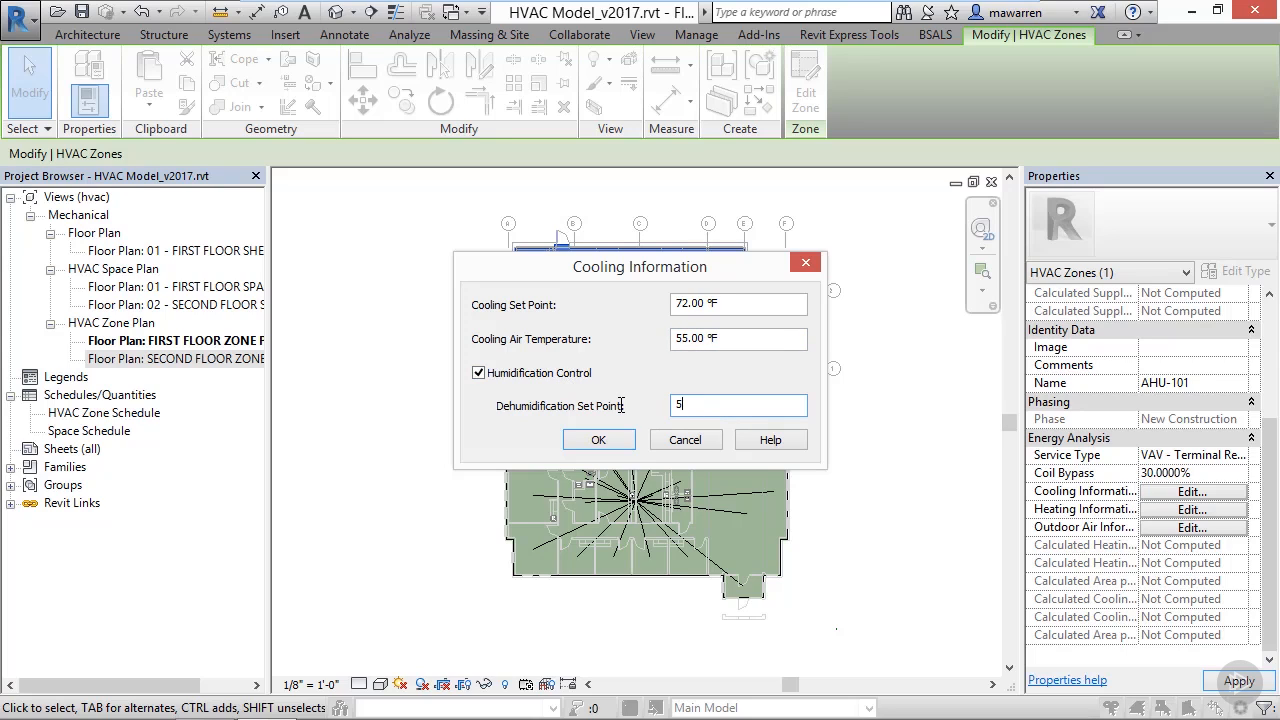
pyautogui.click(603, 443)
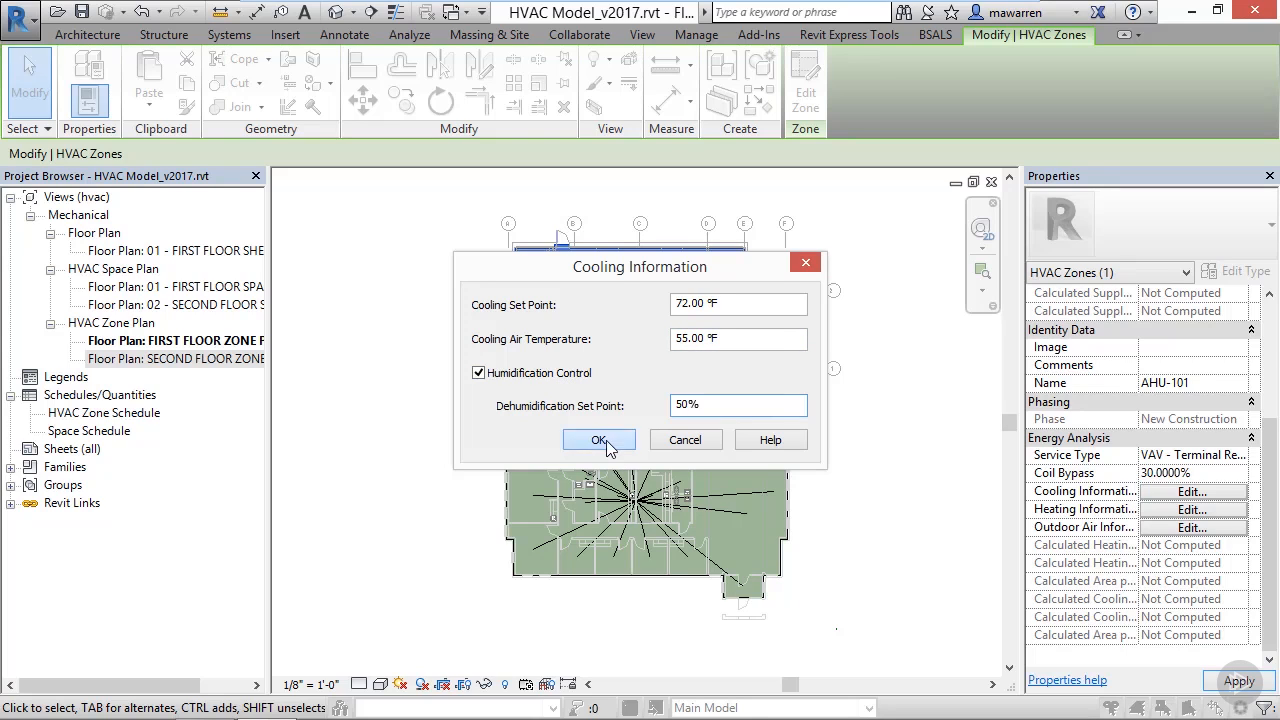
# Step: In the AHU-101 heating information, set the heating air temperature to 95 °F and enable humidification control with a 50% set point
pyautogui.click(1190, 510)
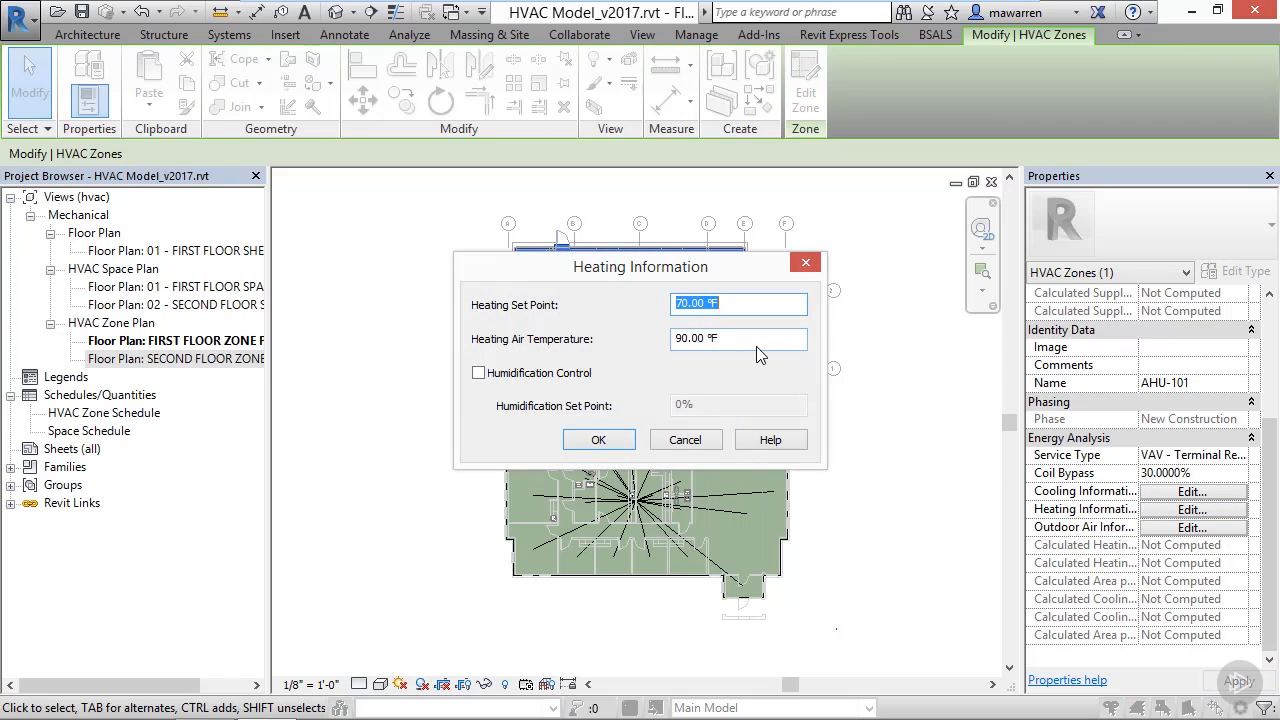
pyautogui.moveTo(744, 338); pyautogui.dragTo(623, 340)
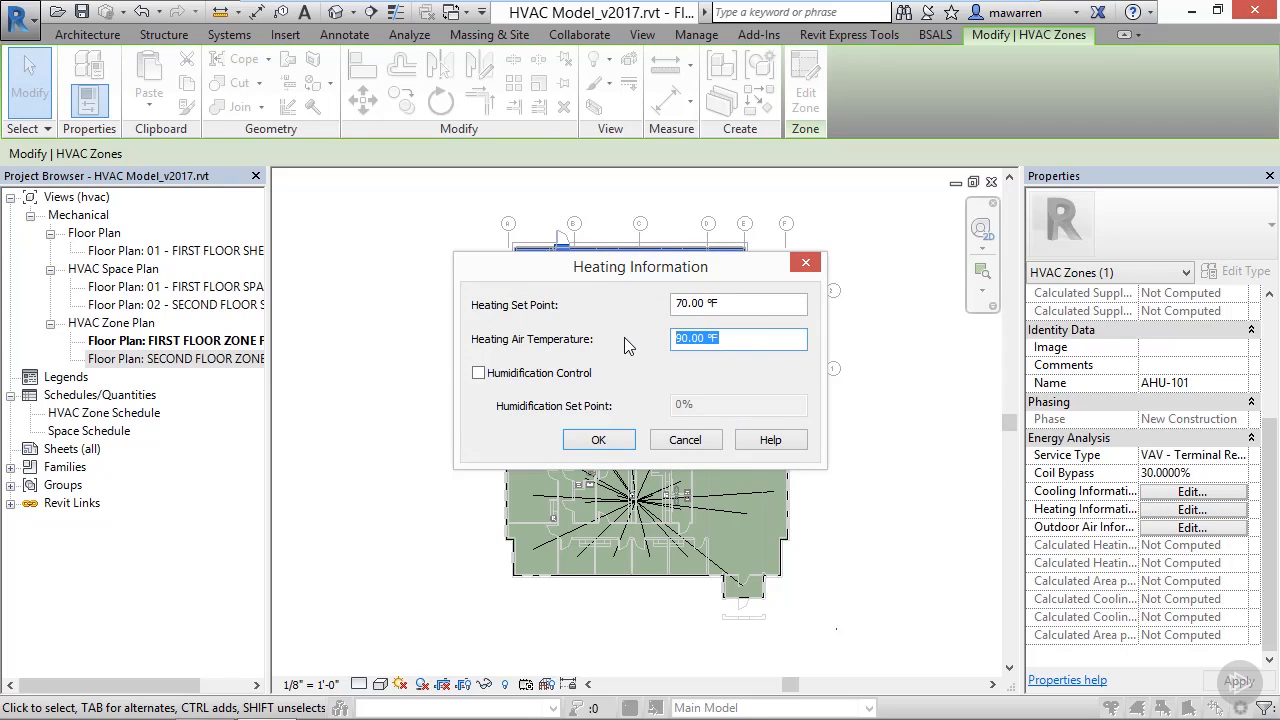
pyautogui.write('95')
pyautogui.click(580, 378)
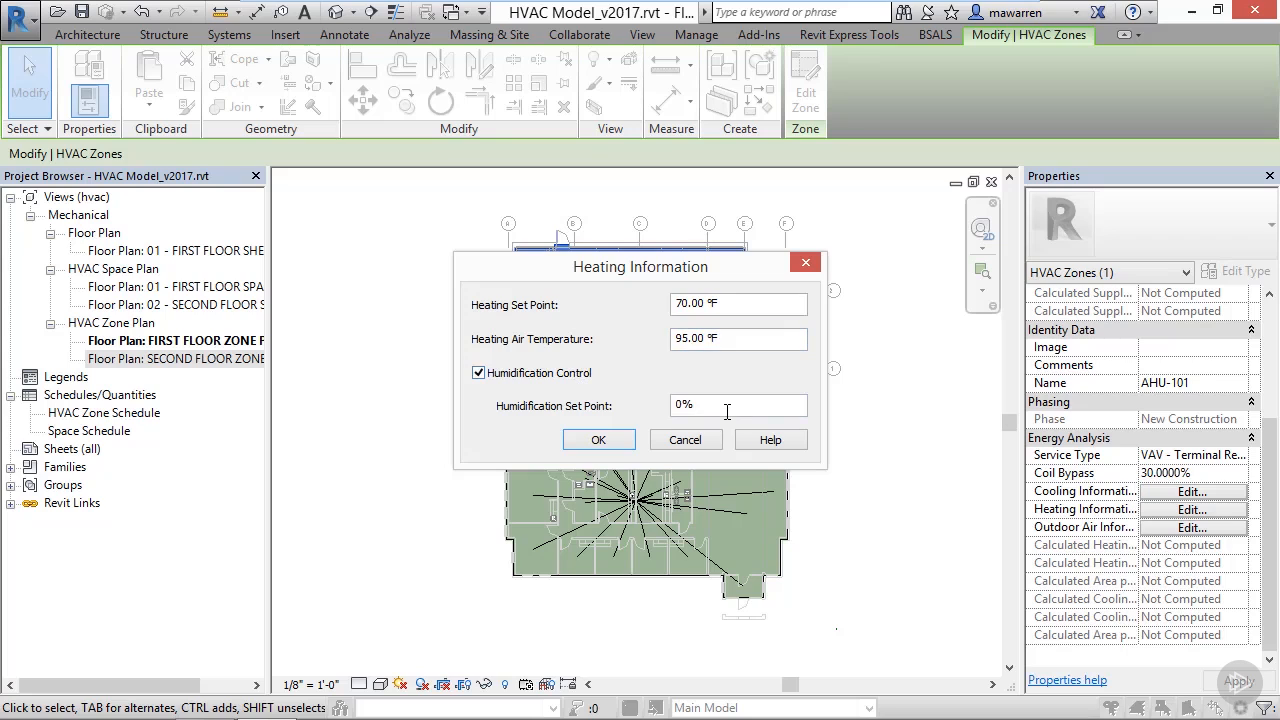
pyautogui.moveTo(727, 410); pyautogui.dragTo(622, 405)
pyautogui.write('40')
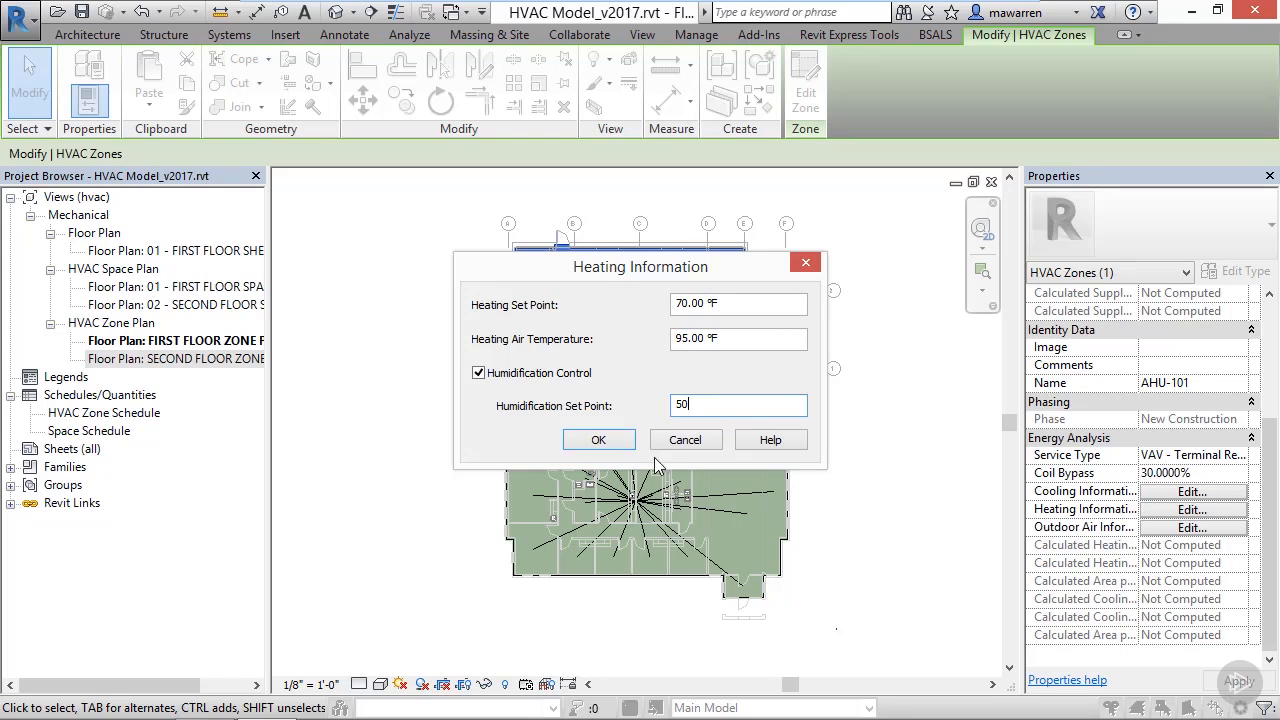
pyautogui.click(598, 440)
# Step: Set AHU-101's outdoor air to 15 CFM per person and 0.06 CFM/SF per area, accept, and deselect the zone
pyautogui.click(1162, 532)
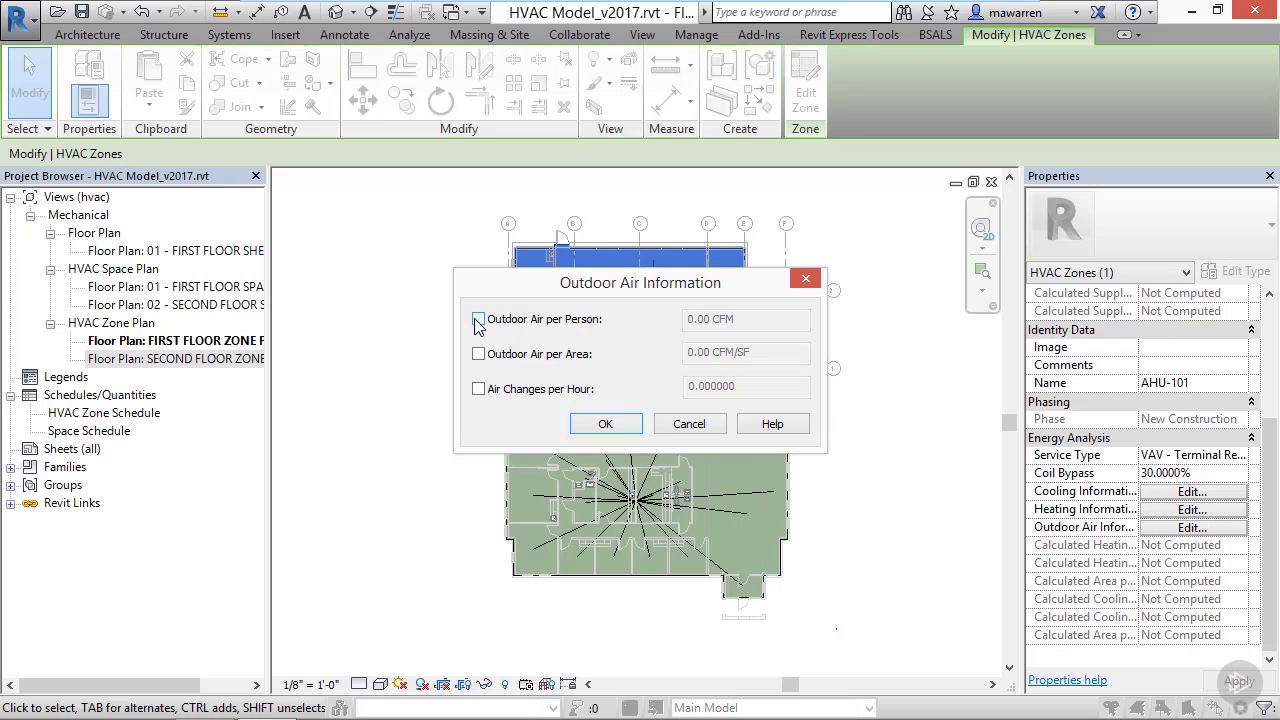
pyautogui.click(478, 319)
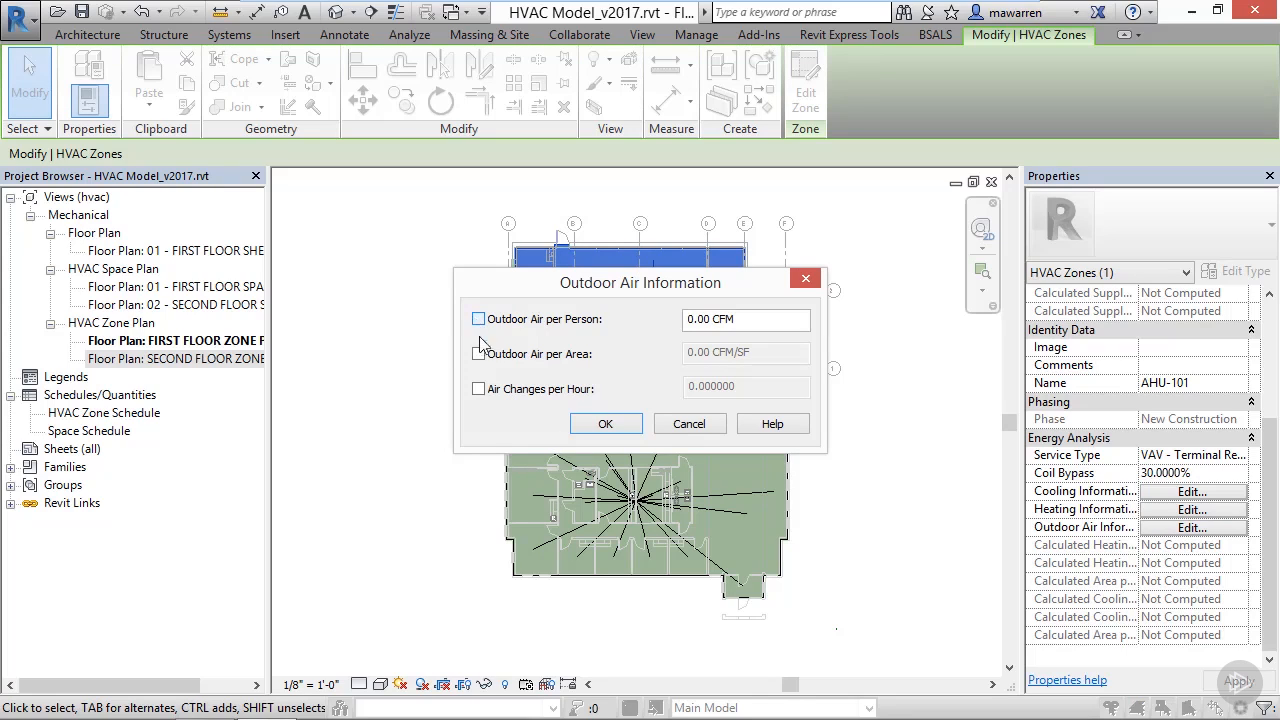
pyautogui.click(479, 354)
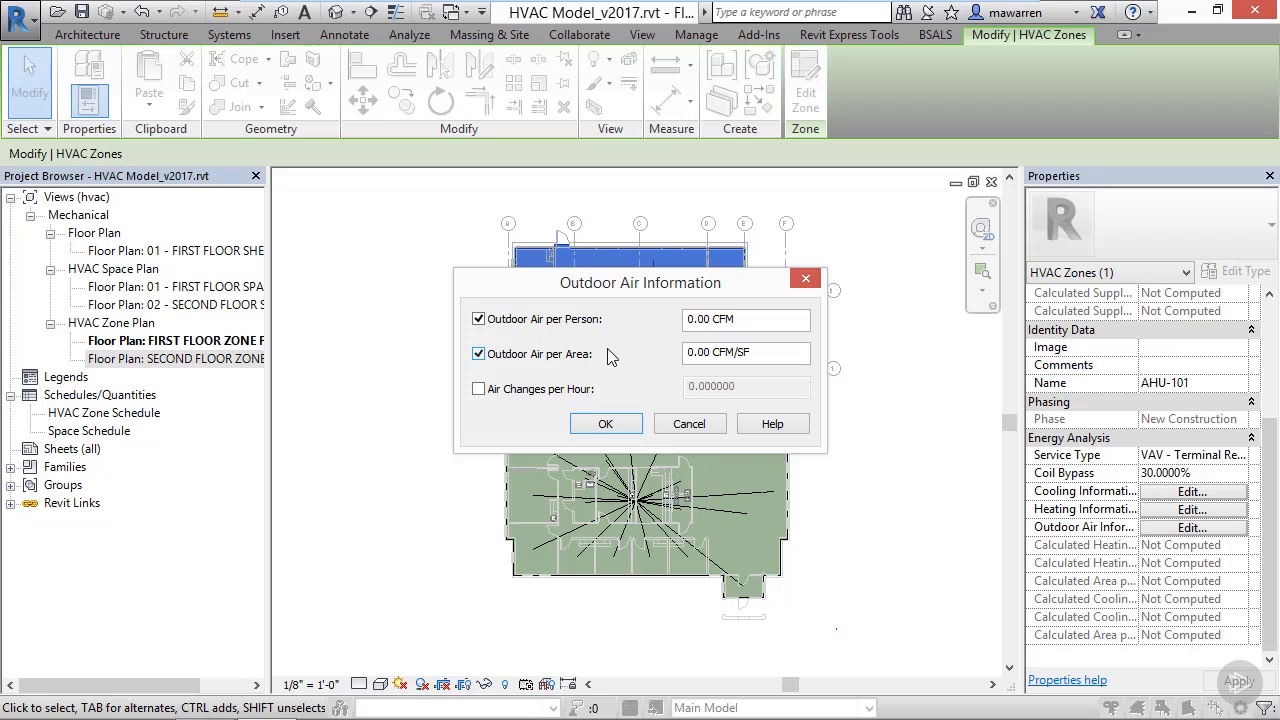
pyautogui.moveTo(750, 321); pyautogui.dragTo(662, 322)
pyautogui.write('15')
pyautogui.click(786, 351)
pyautogui.moveTo(668, 351); pyautogui.dragTo(640, 351)
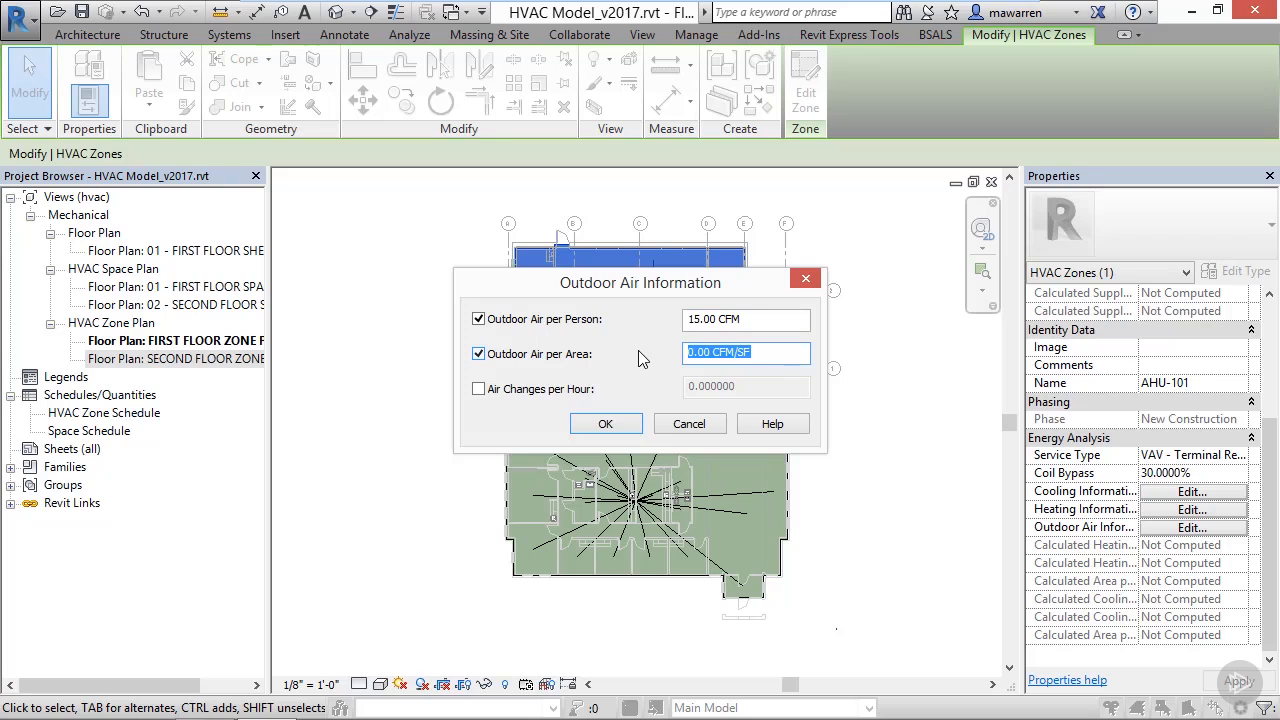
pyautogui.write('.06')
pyautogui.click(605, 423)
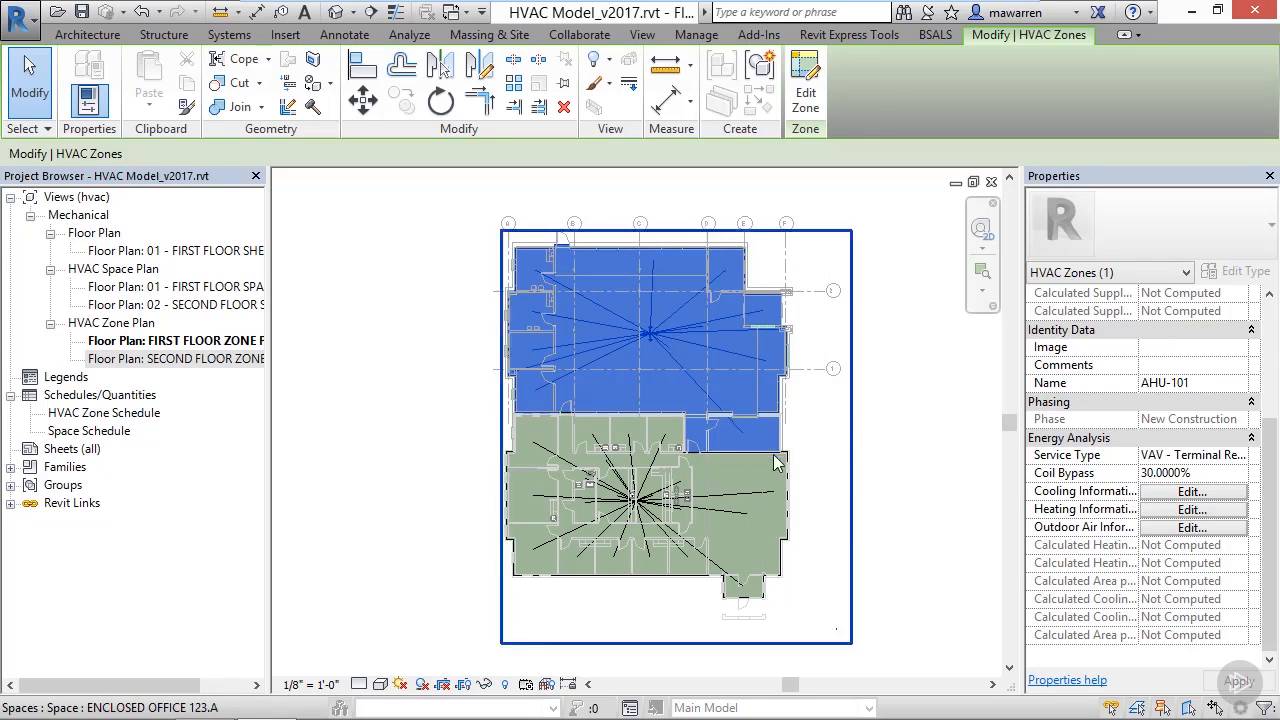
pyautogui.click(880, 480)
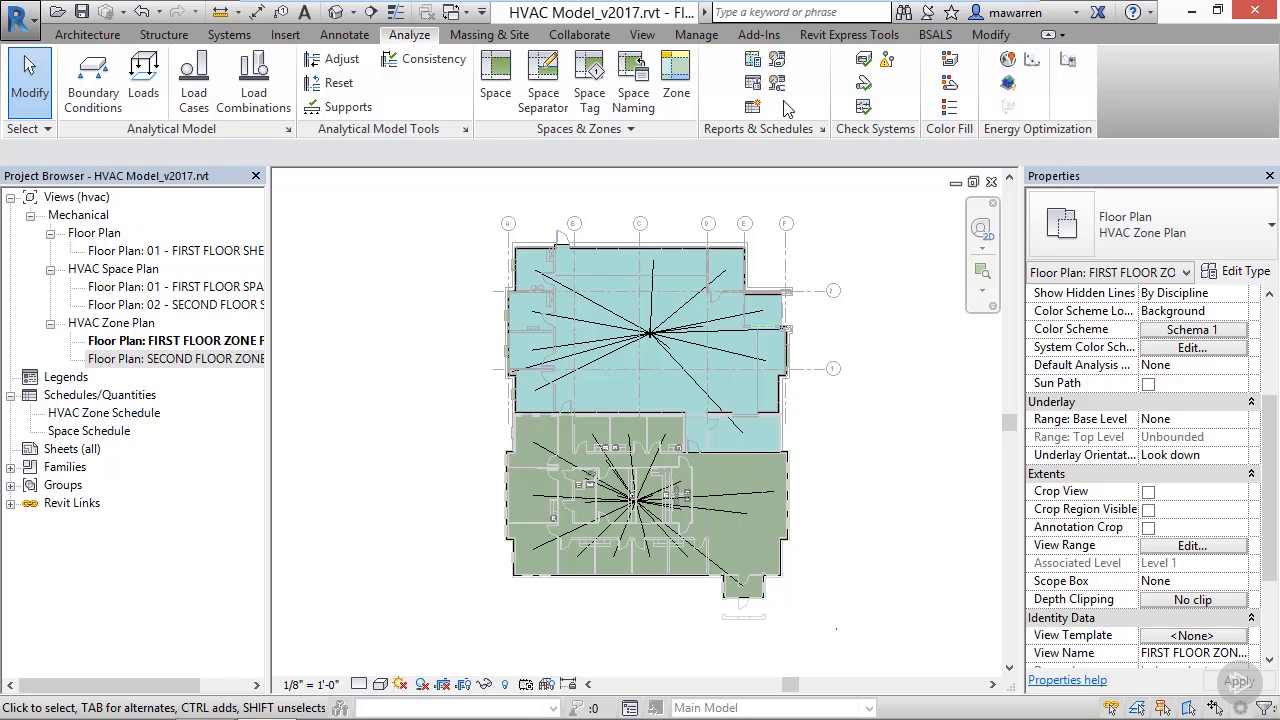
# Step: In the Heating and Cooling Loads settings, set the building infiltration class to None and the report type to Simple
pyautogui.click(753, 60)
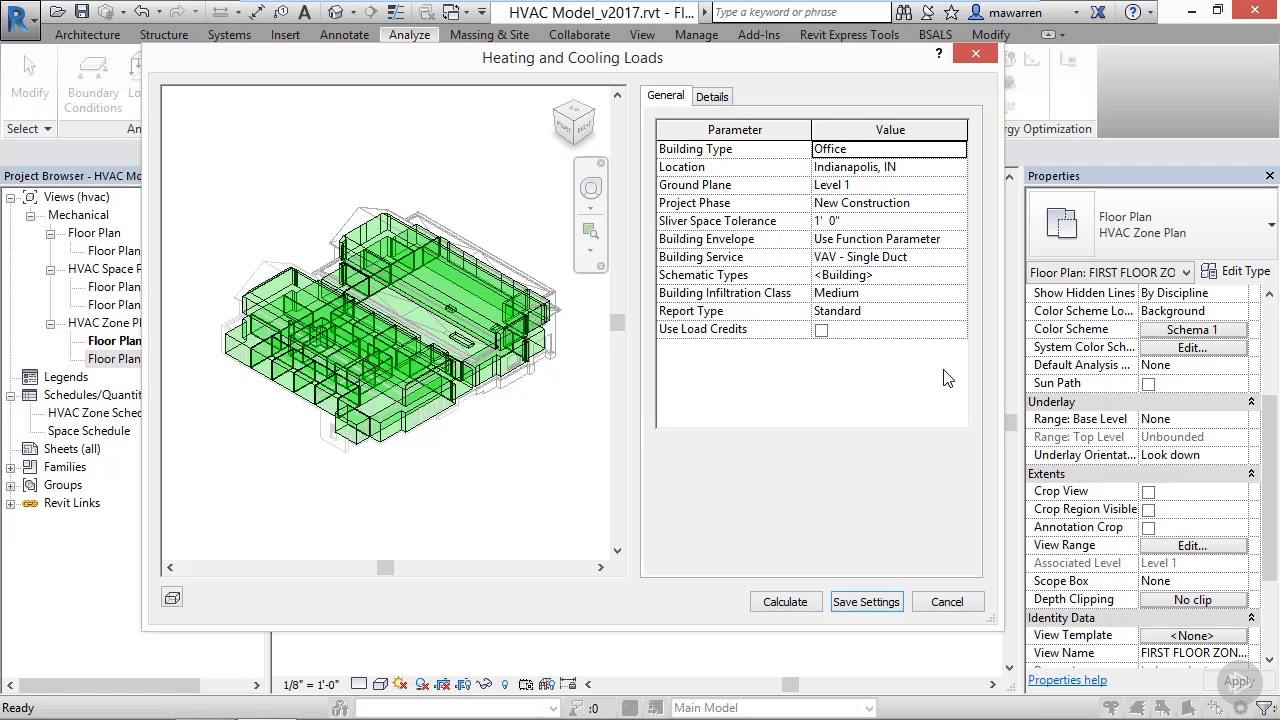
pyautogui.click(959, 295)
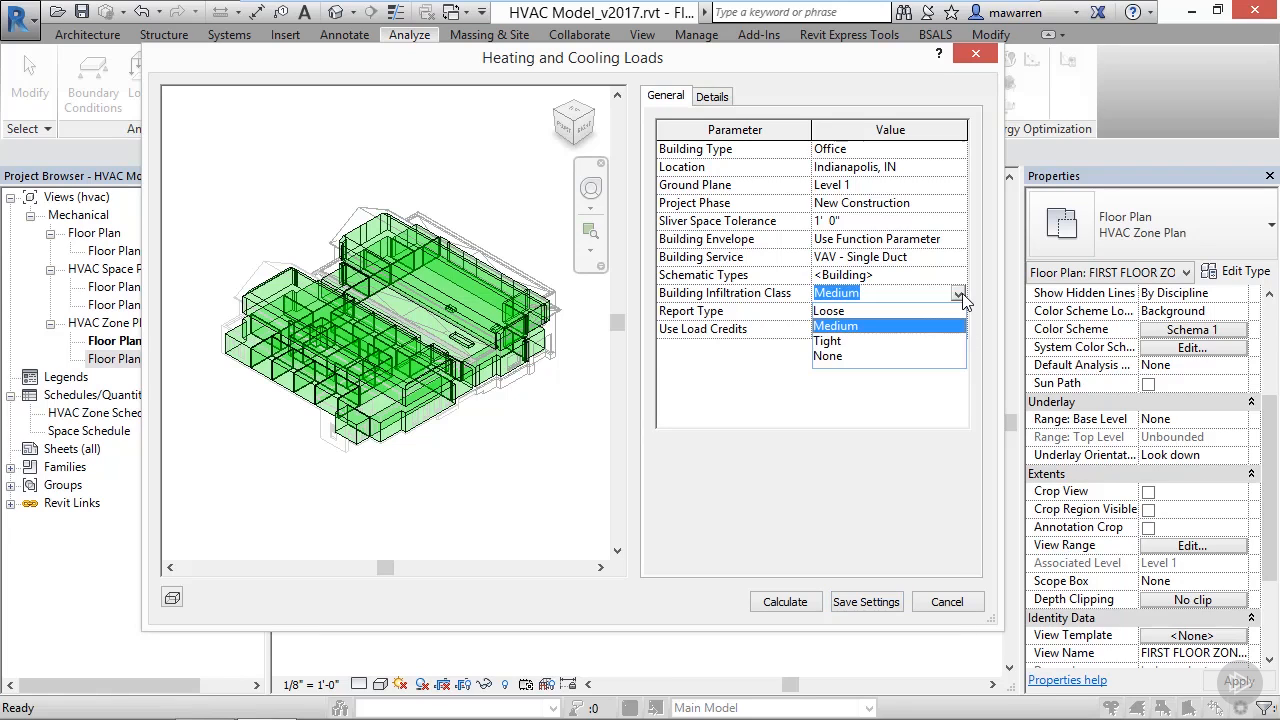
pyautogui.click(830, 356)
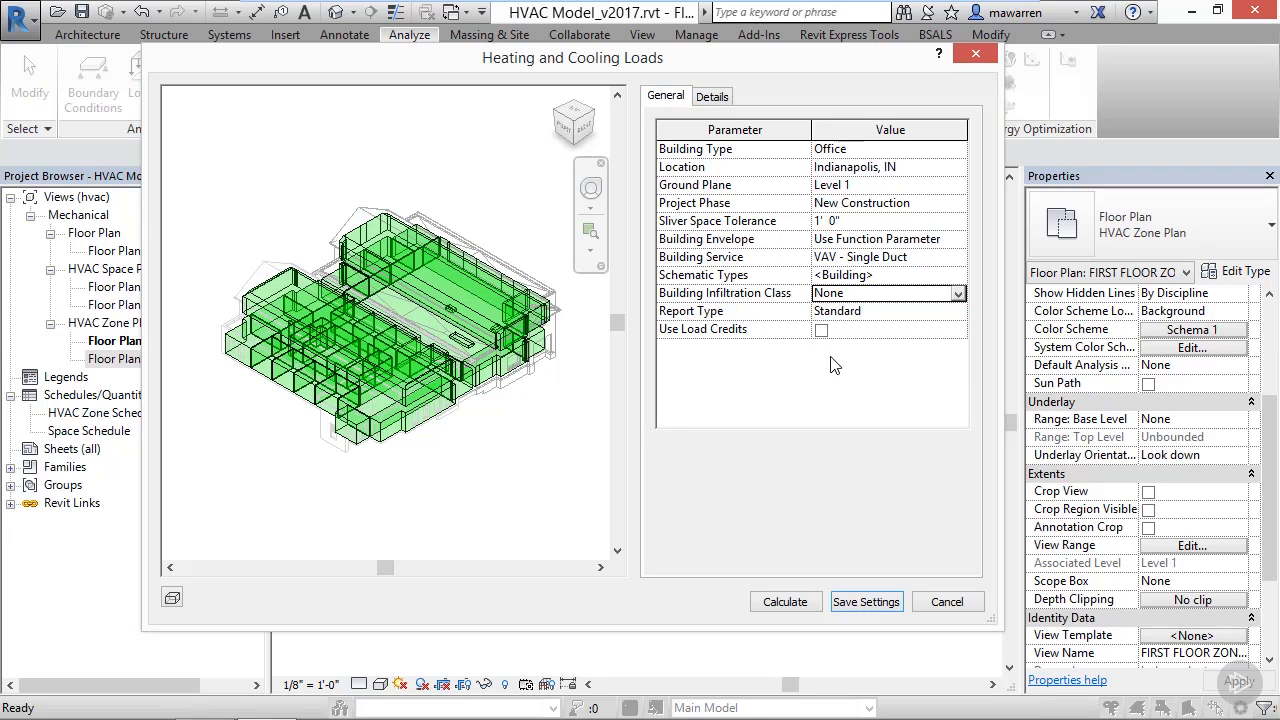
pyautogui.click(959, 316)
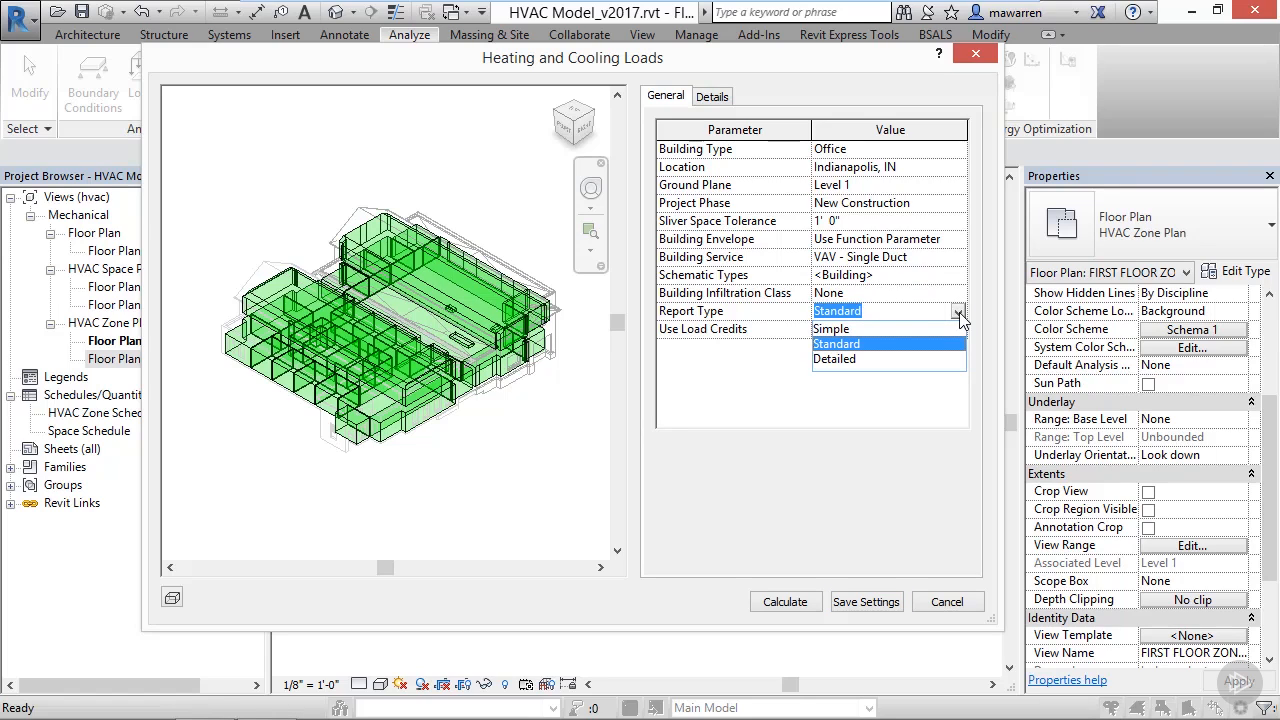
pyautogui.click(834, 330)
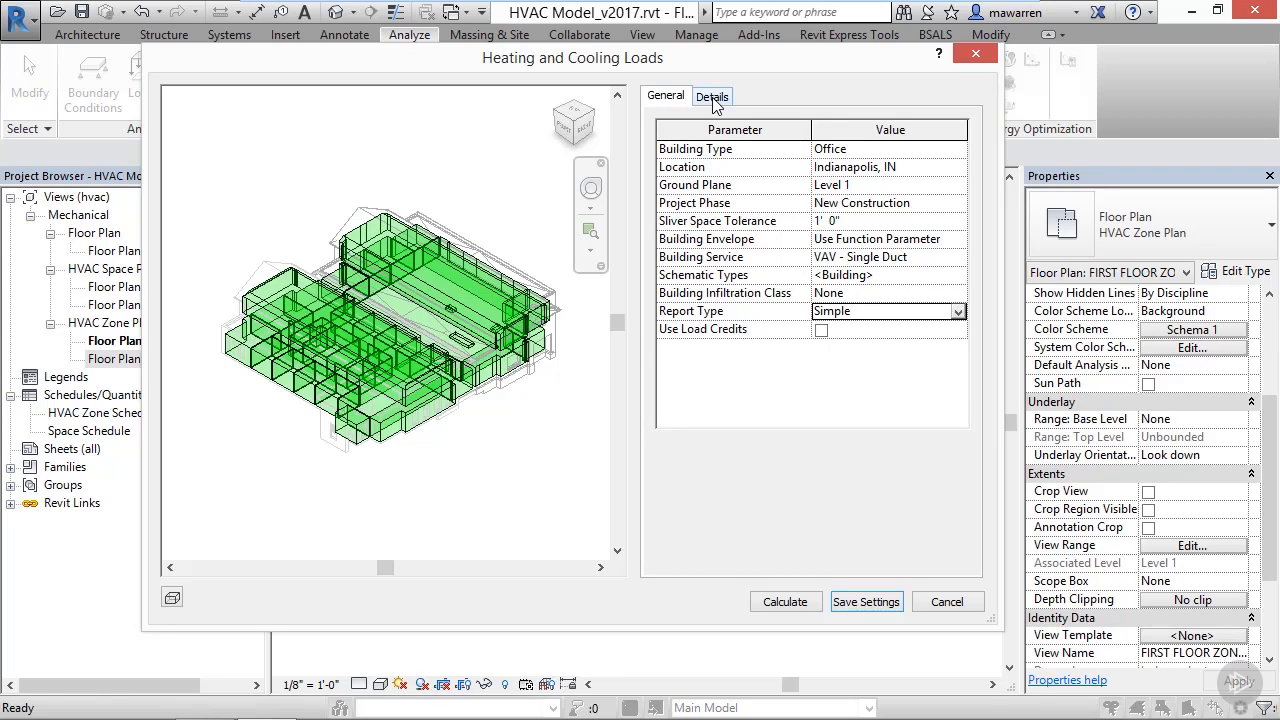
# Step: Review the AHU-100 zone's load details, temporarily highlighting and isolating it in the analytical model preview
pyautogui.click(712, 100)
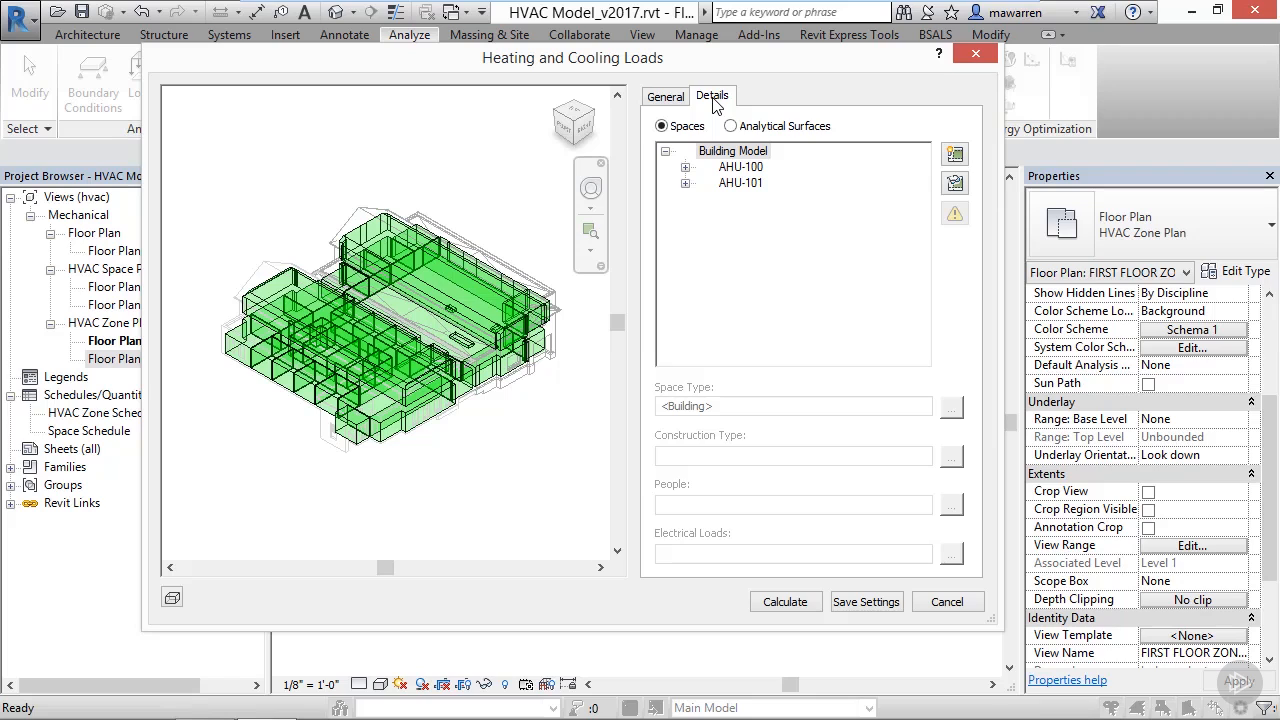
pyautogui.click(740, 167)
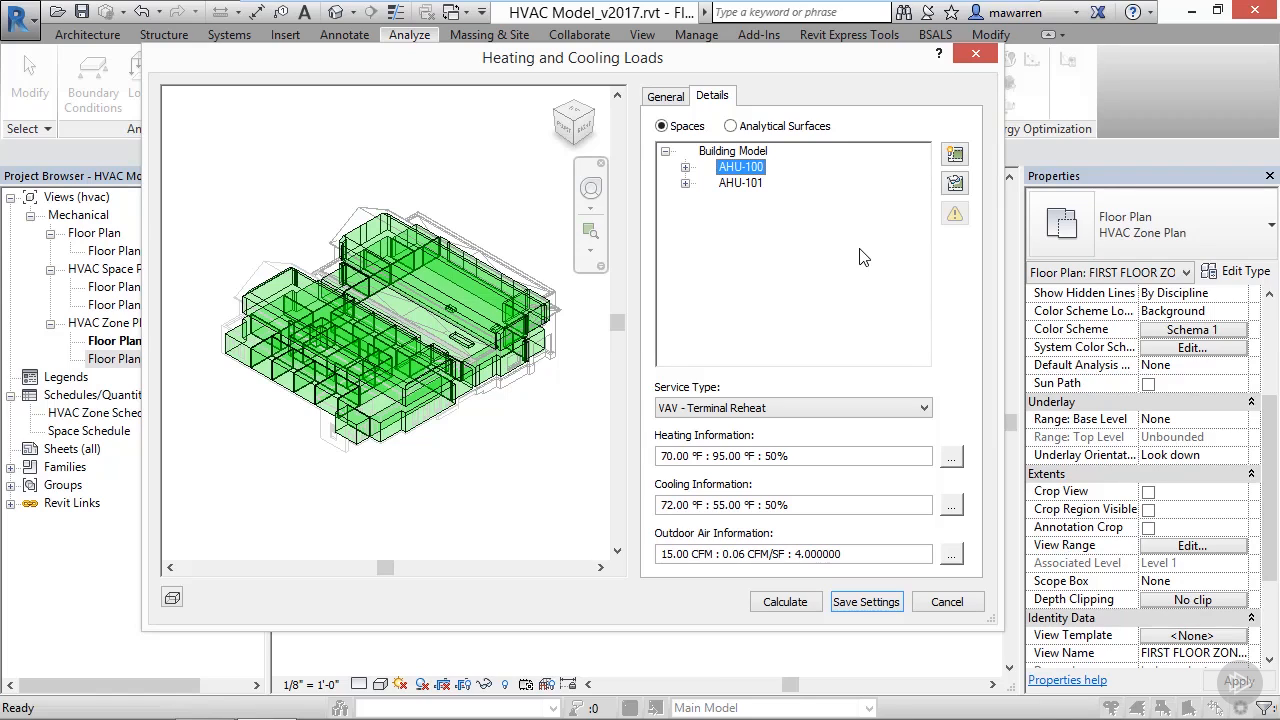
pyautogui.click(955, 156)
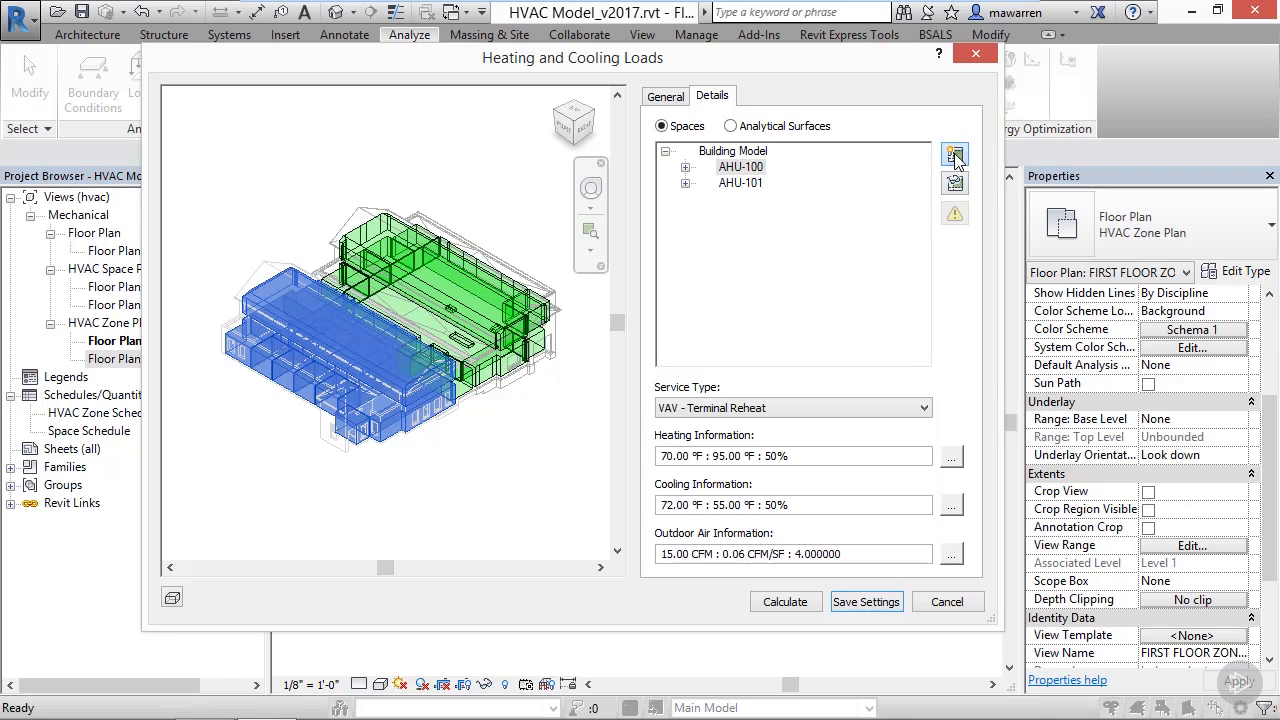
pyautogui.click(957, 161)
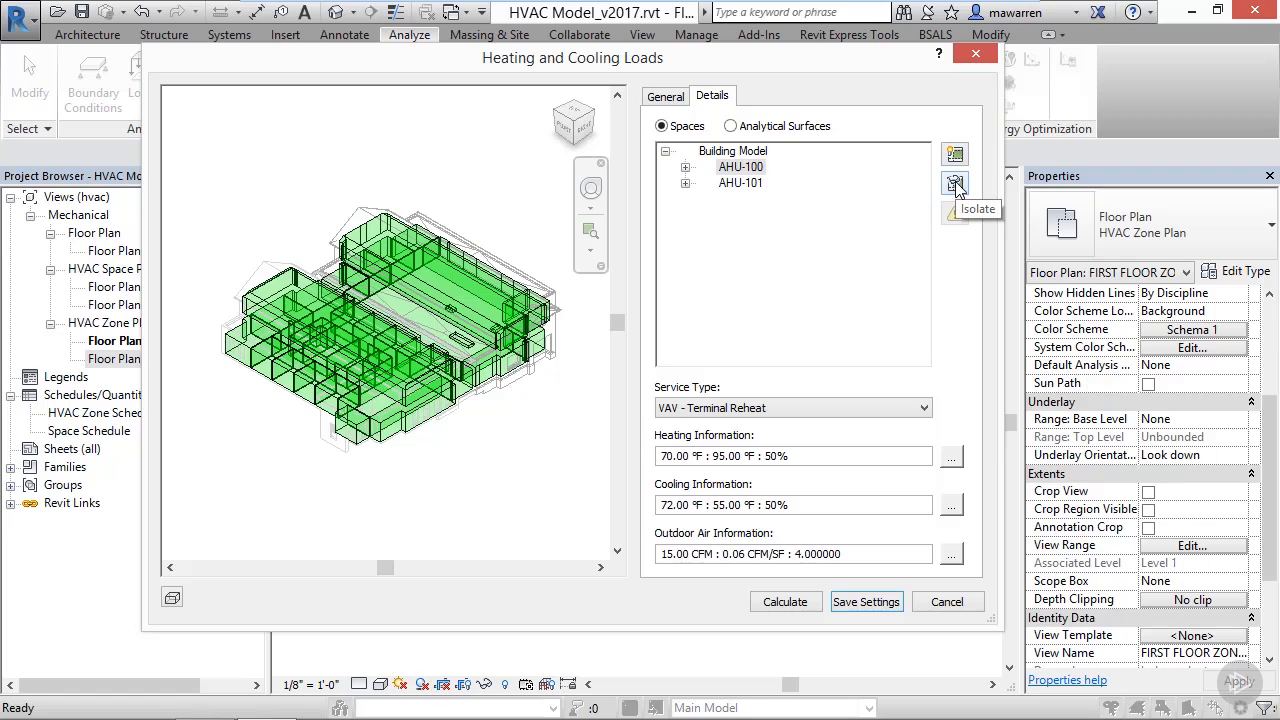
pyautogui.click(955, 185)
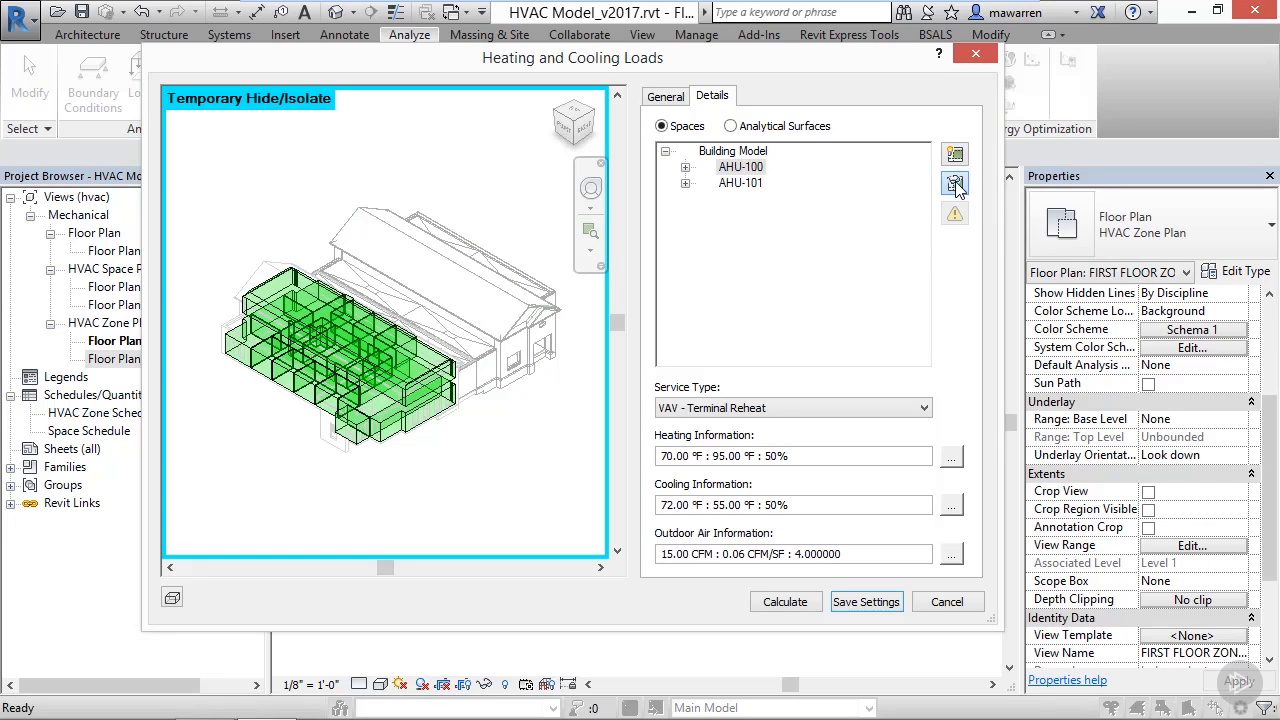
pyautogui.click(955, 185)
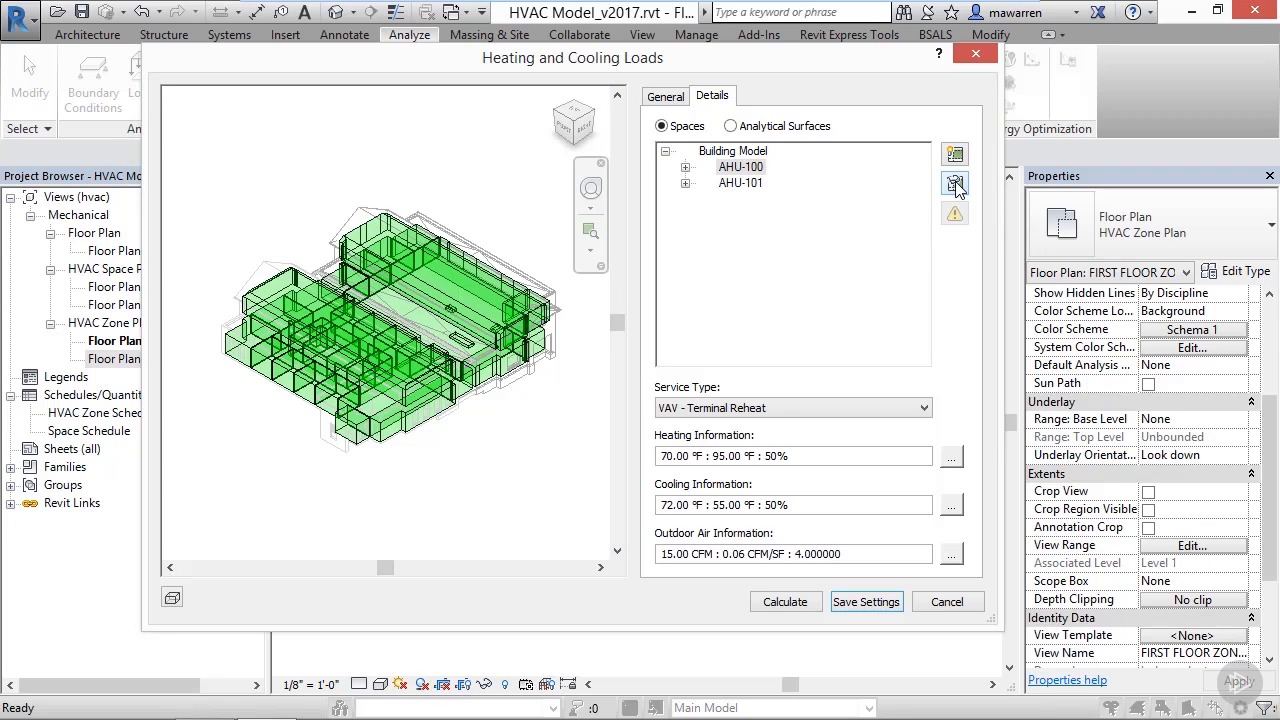
# Step: Examine the 105 ENCLOSED OFFICE space within AHU-100, temporarily highlighting and isolating it in the model preview
pyautogui.click(686, 169)
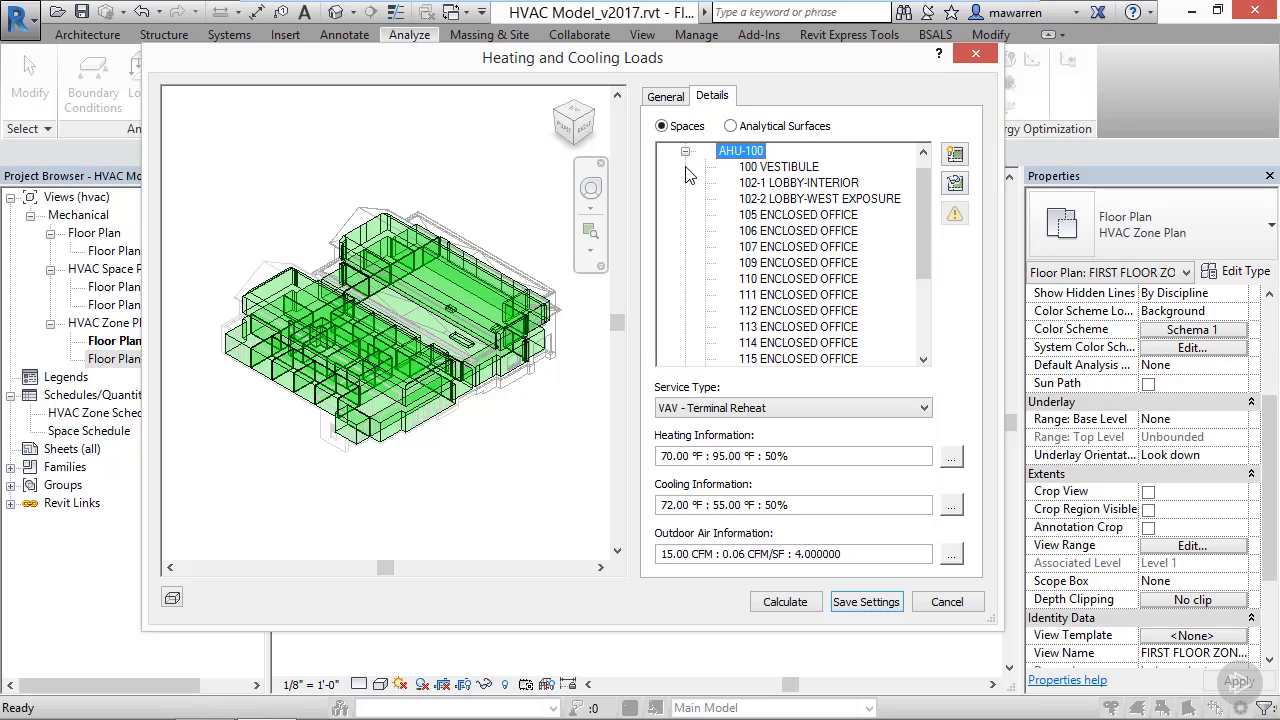
pyautogui.click(801, 219)
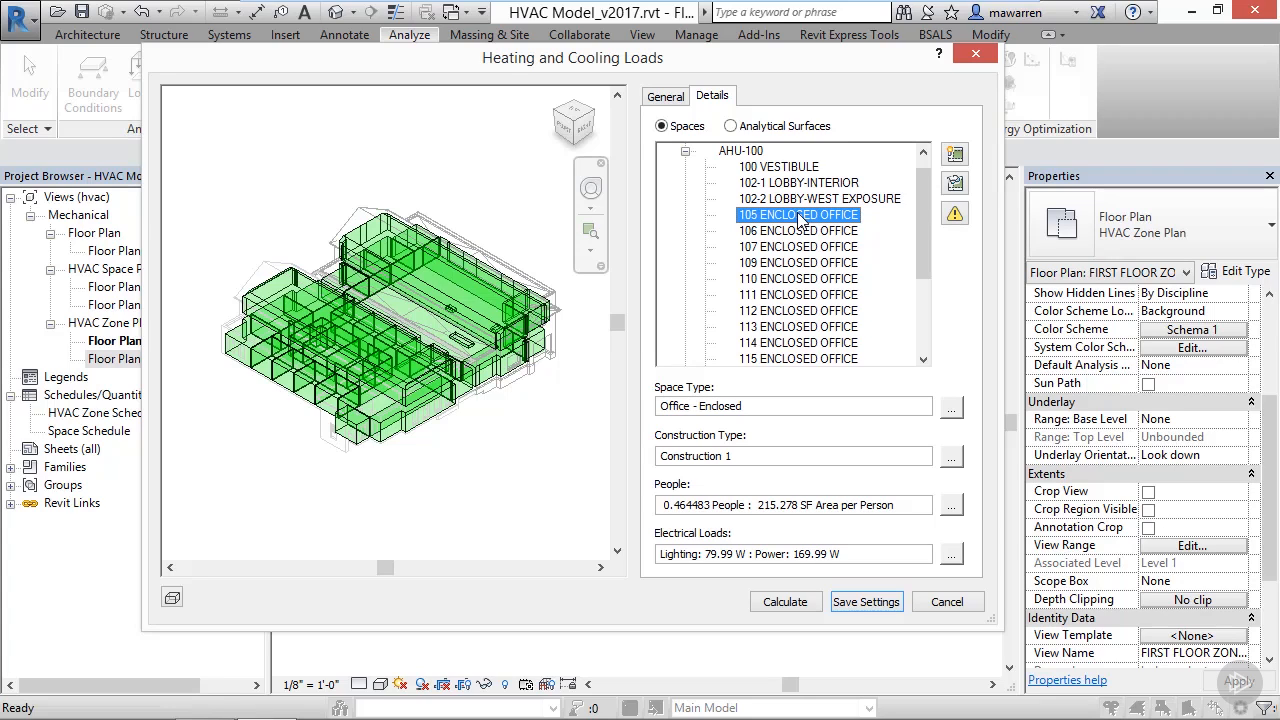
pyautogui.click(952, 156)
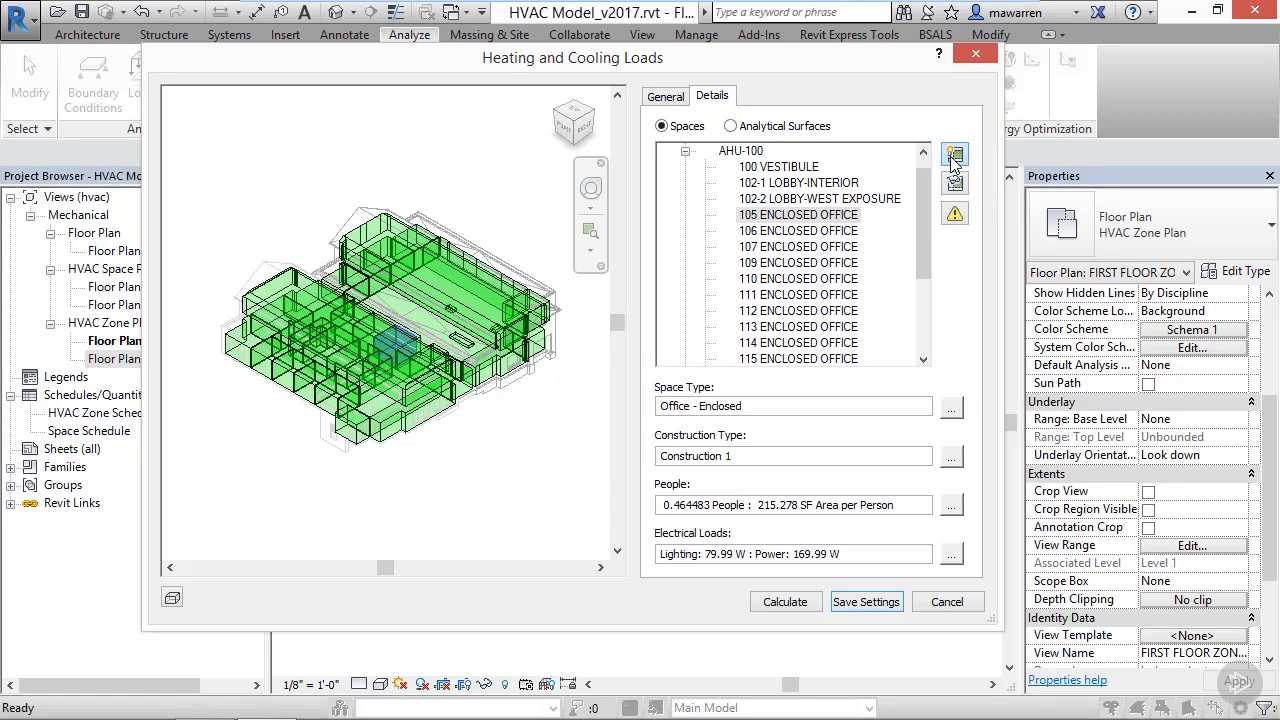
pyautogui.click(951, 158)
pyautogui.click(955, 186)
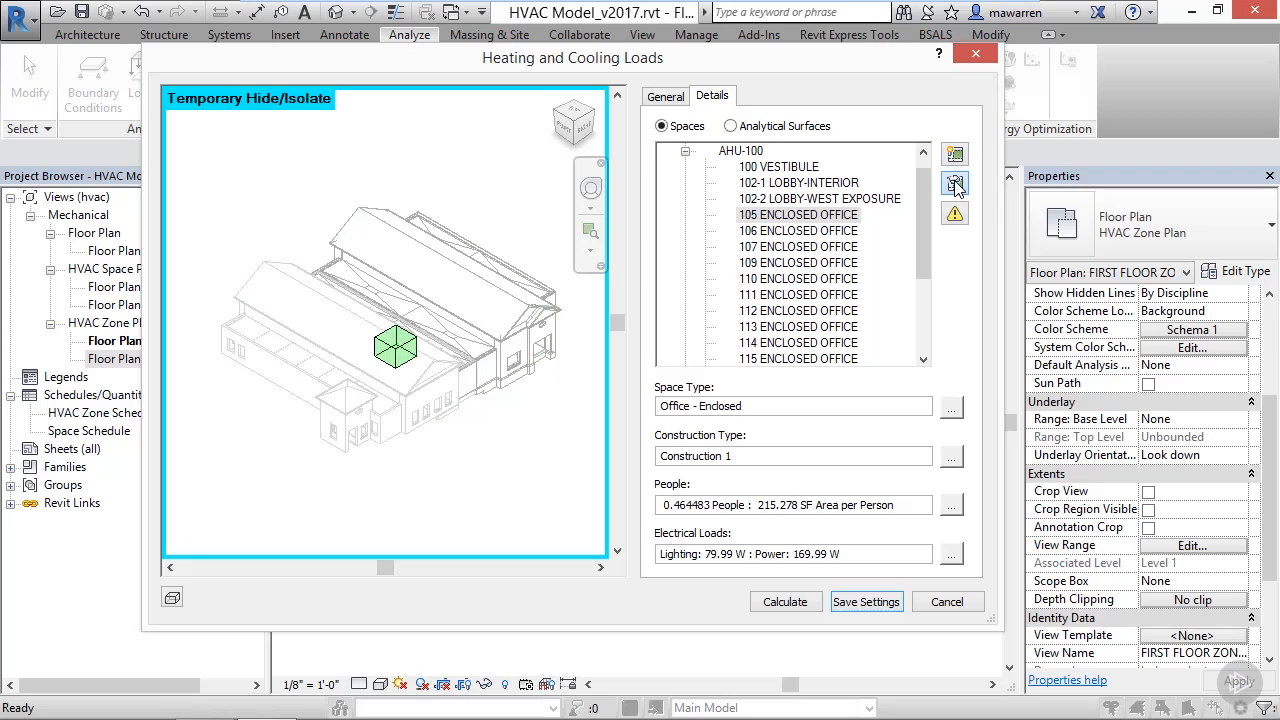
pyautogui.click(955, 186)
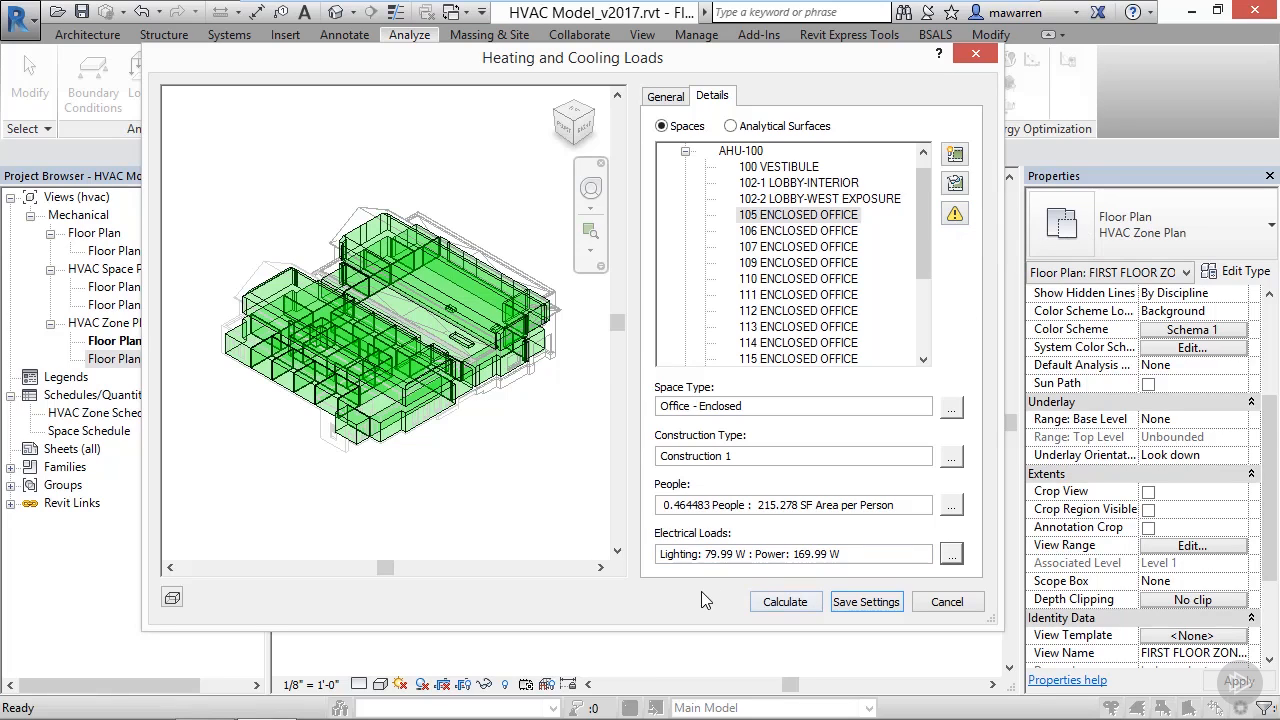
# Step: Calculate the heating and cooling loads and rename the generated loads report as LOAD REPORT - SIMPLE
pyautogui.click(785, 604)
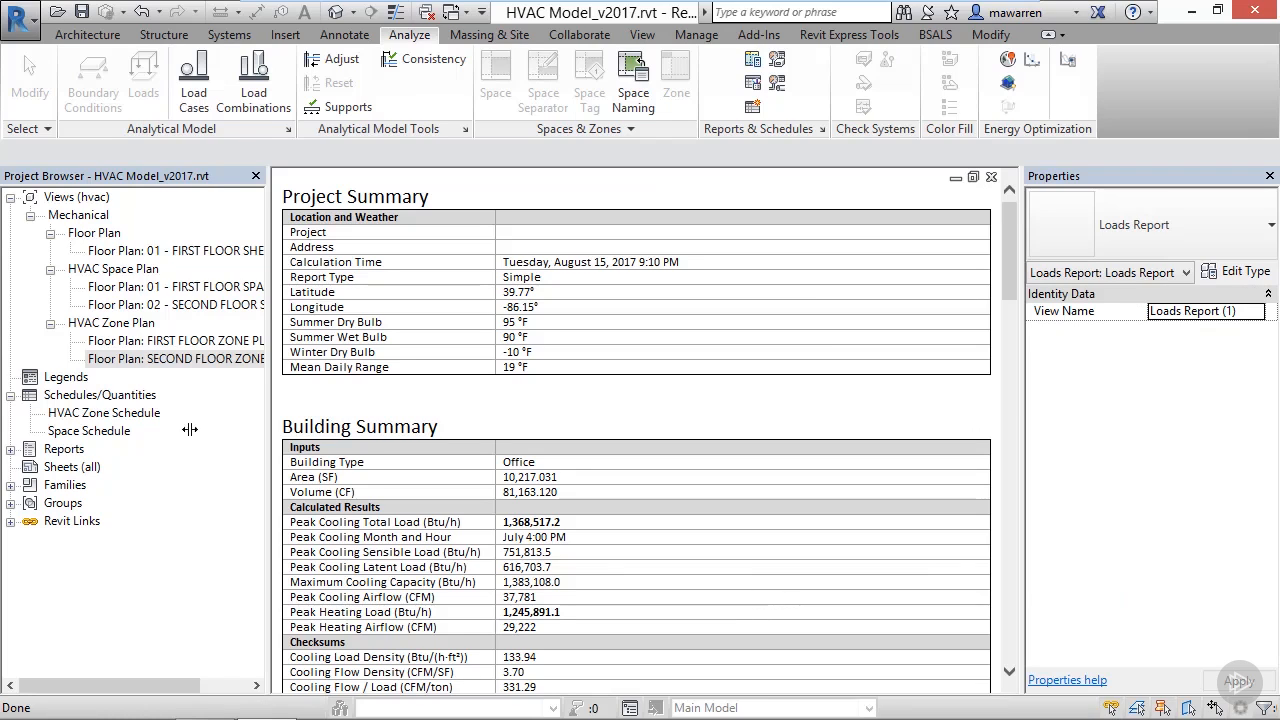
pyautogui.click(11, 452)
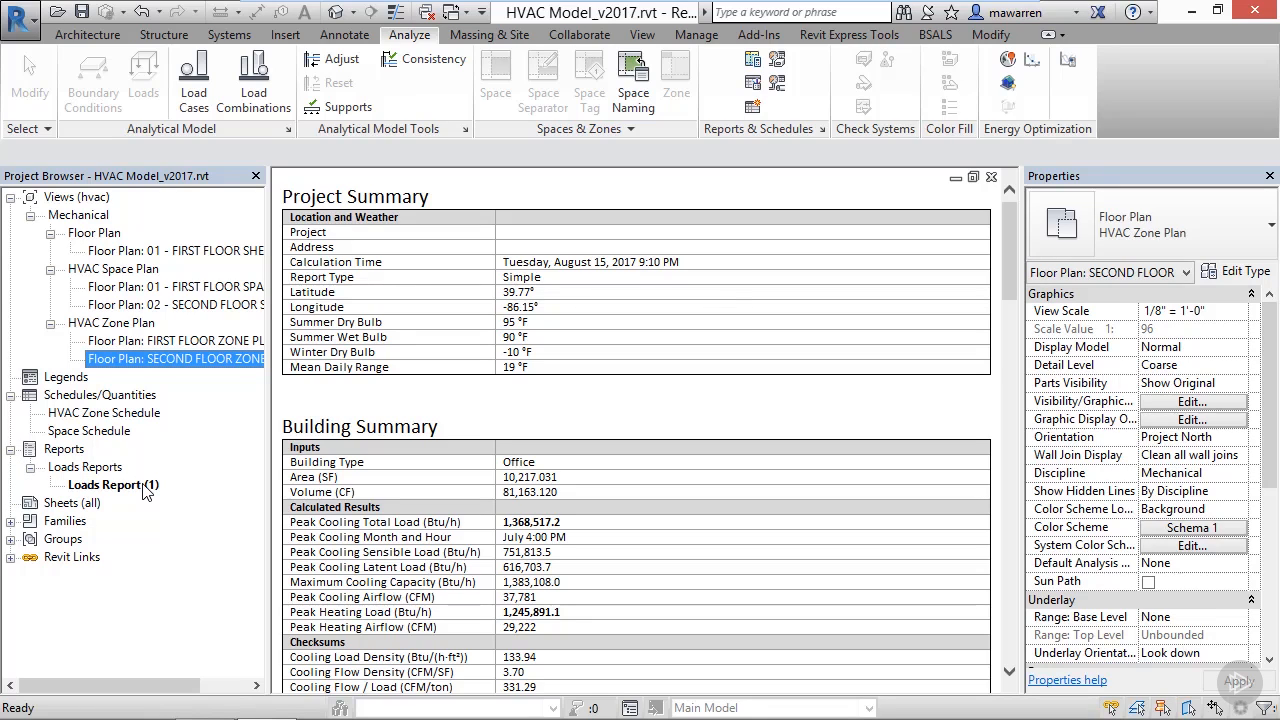
pyautogui.click(141, 488)
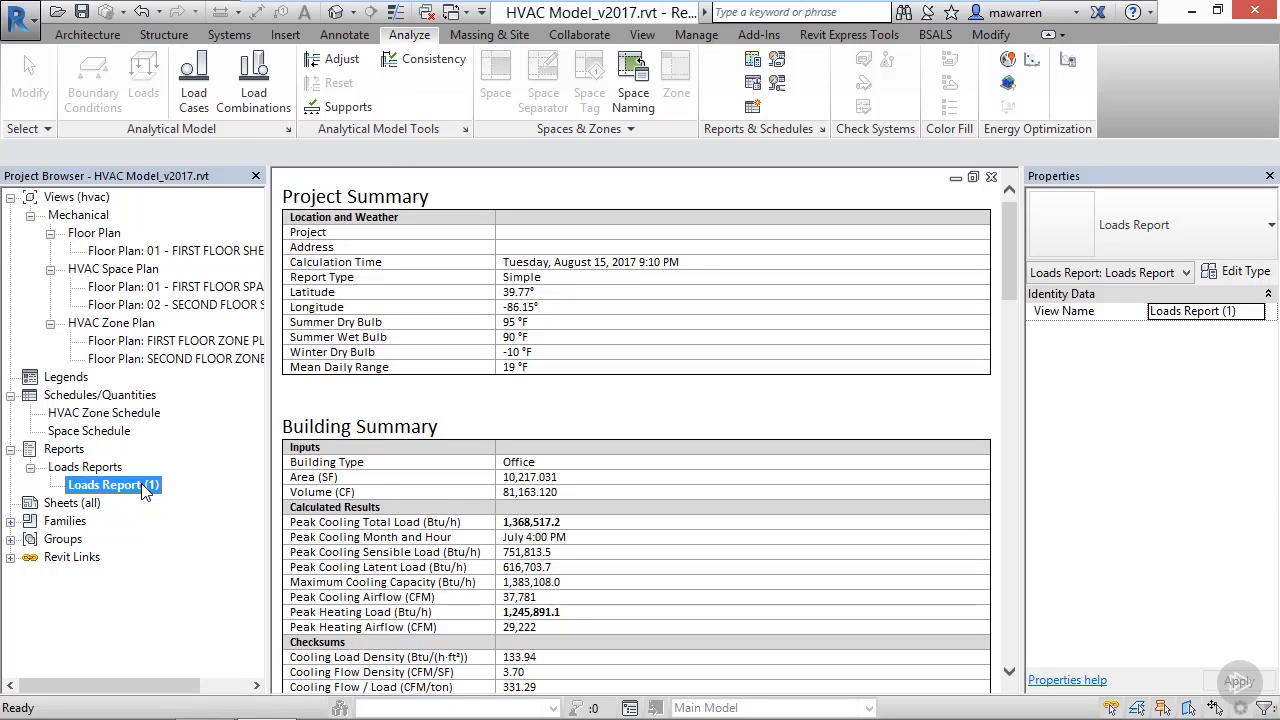
pyautogui.rightClick(145, 489)
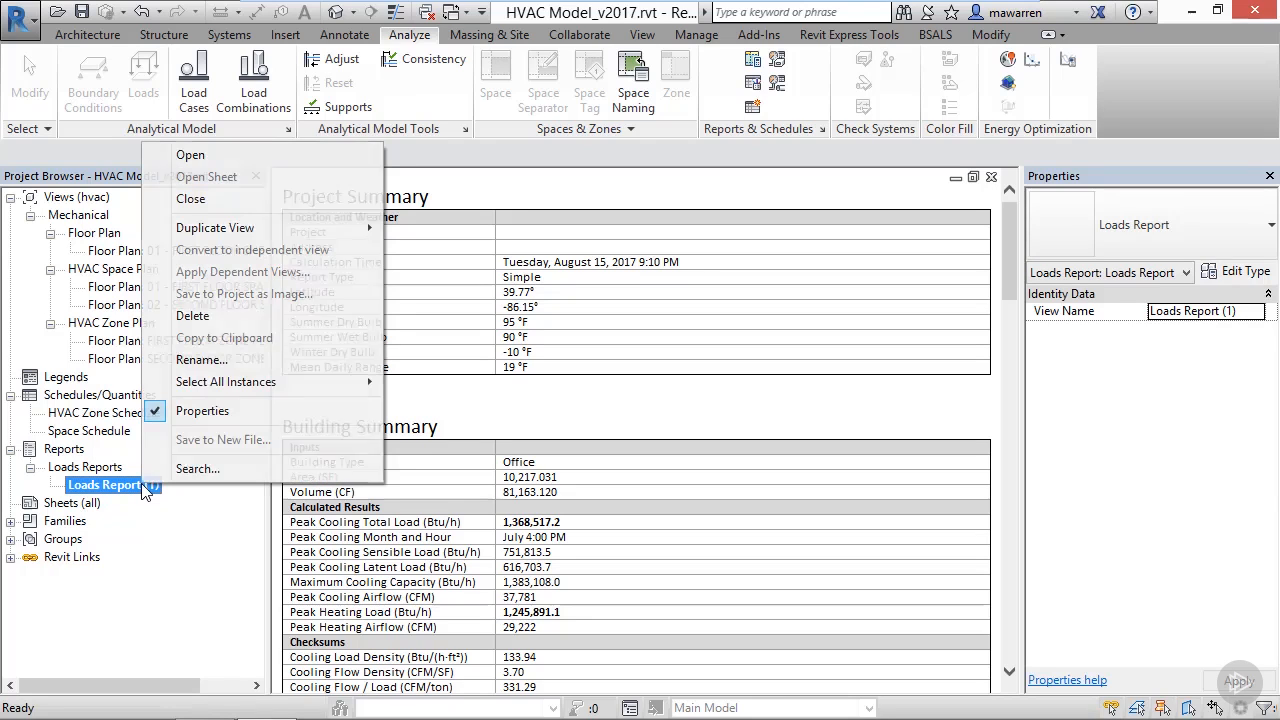
pyautogui.click(258, 360)
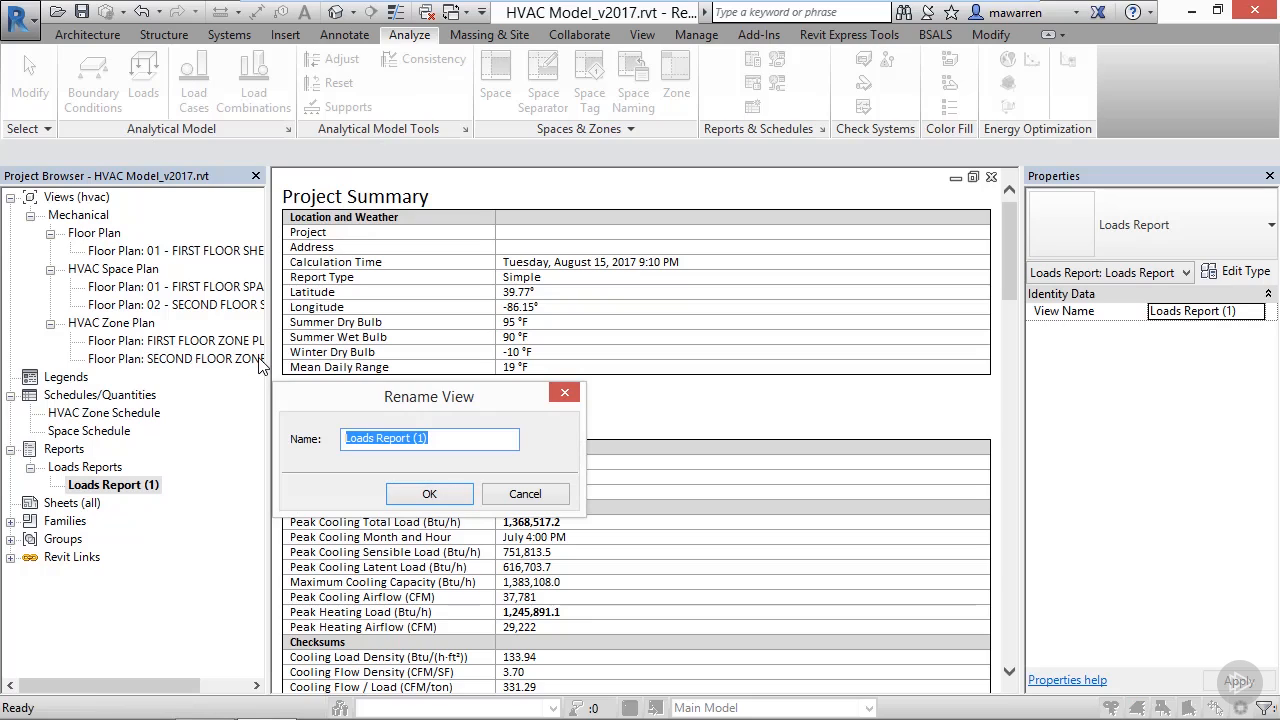
pyautogui.write('LO')
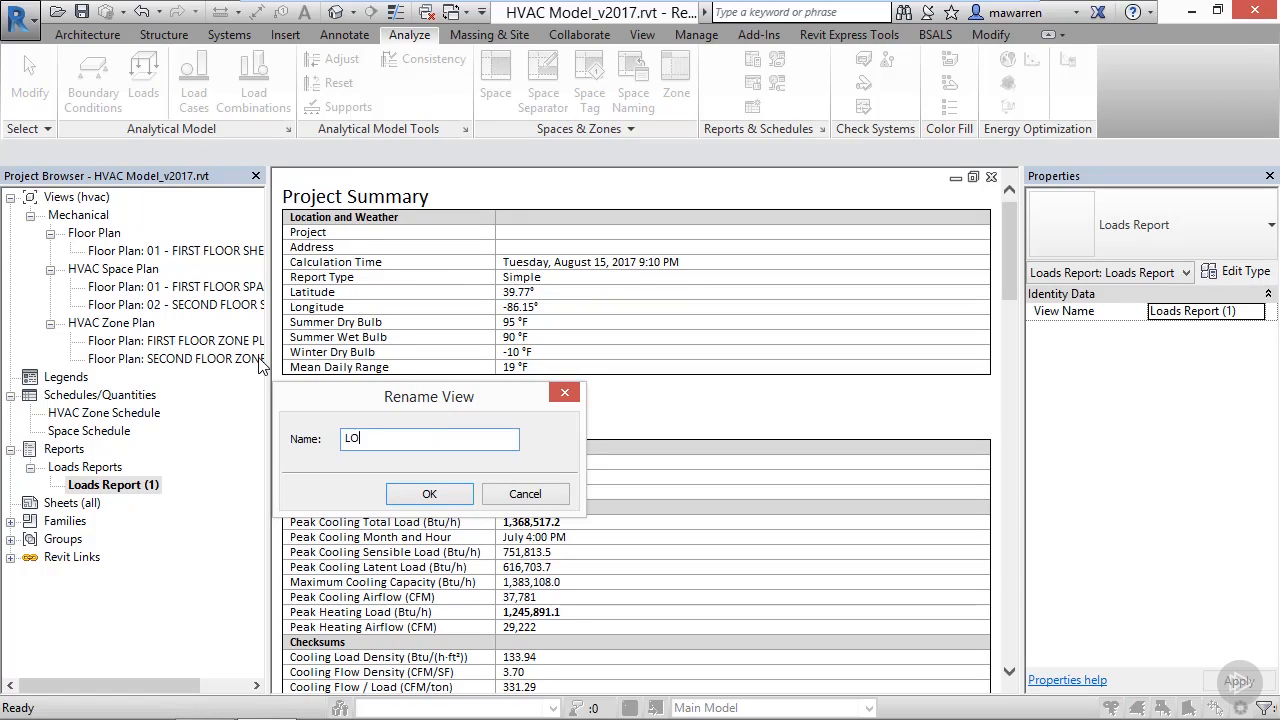
pyautogui.write('AD REPORT - SIMPLE')
pyautogui.press('Return')
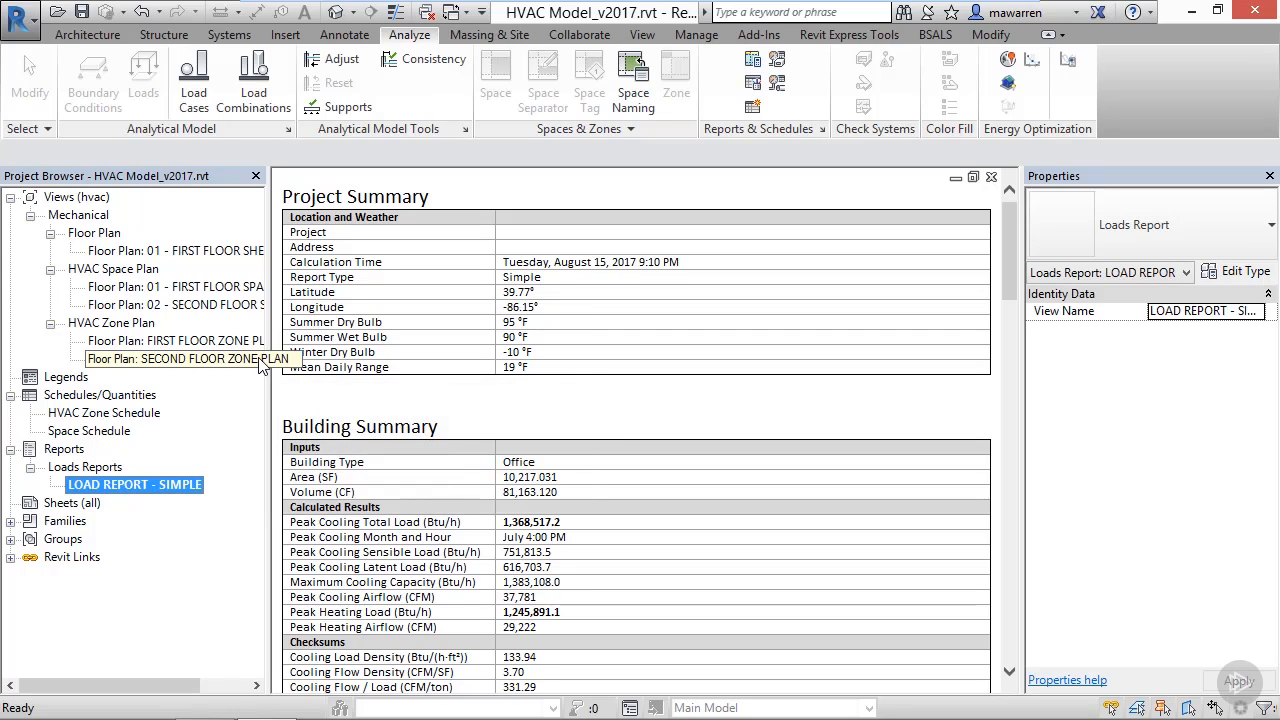
# Step: Close the simple loads report, set the Heating and Cooling Loads report type to Standard, and calculate the loads
pyautogui.click(991, 177)
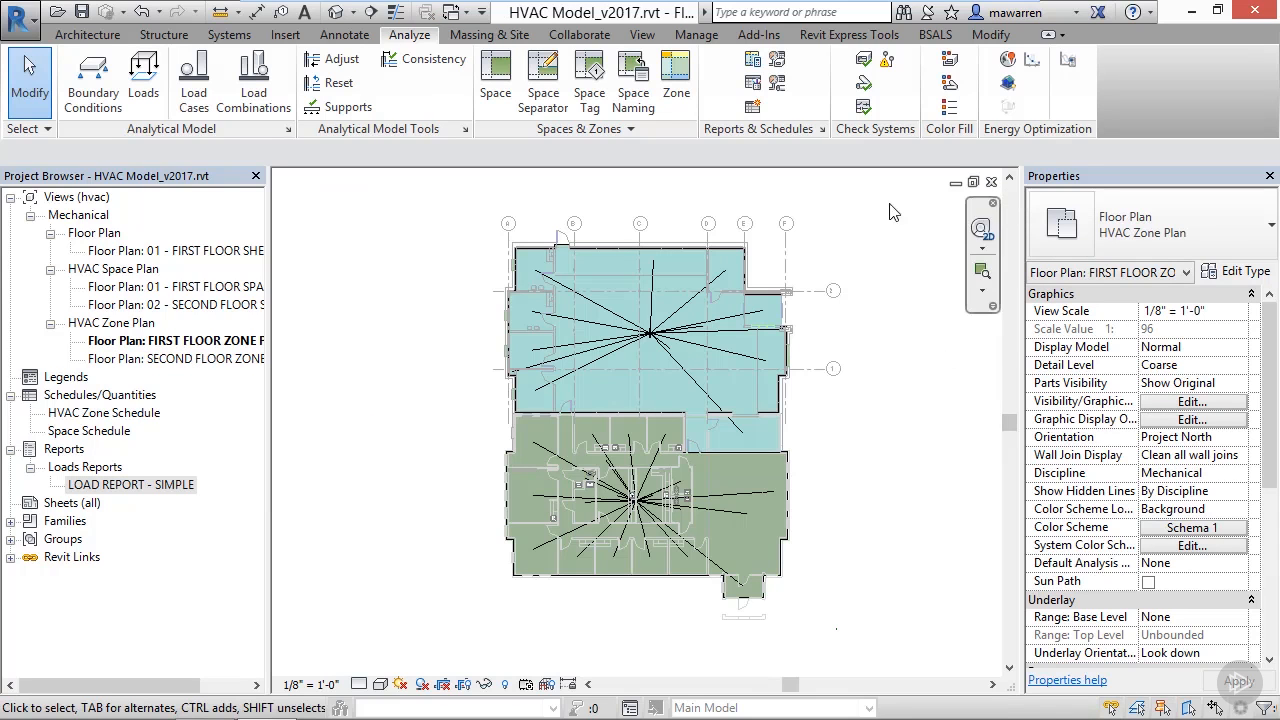
pyautogui.click(753, 61)
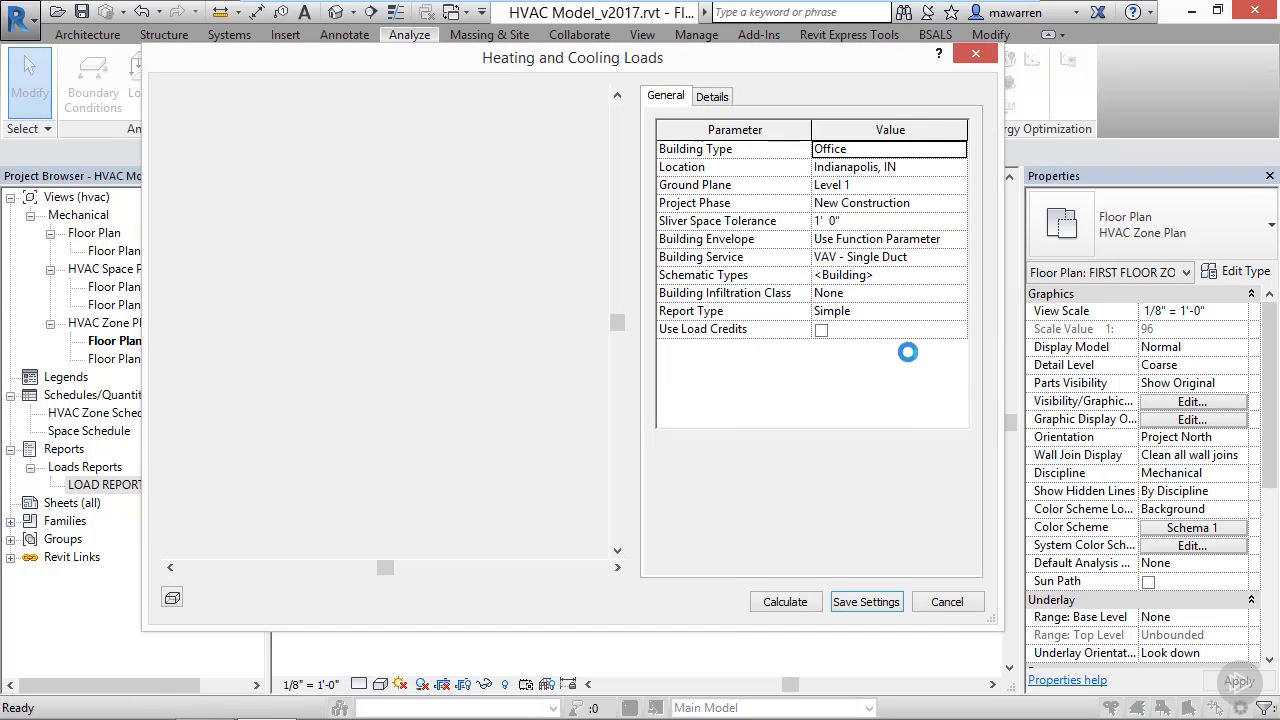
pyautogui.click(960, 313)
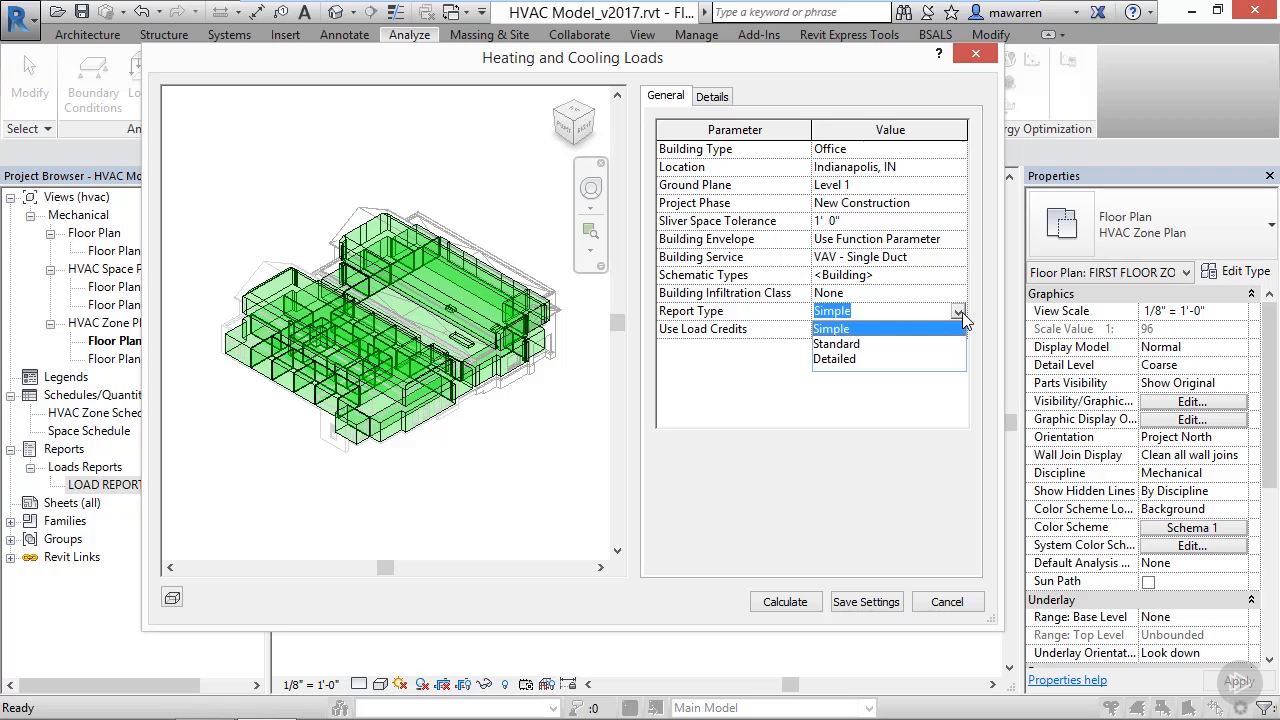
pyautogui.click(850, 344)
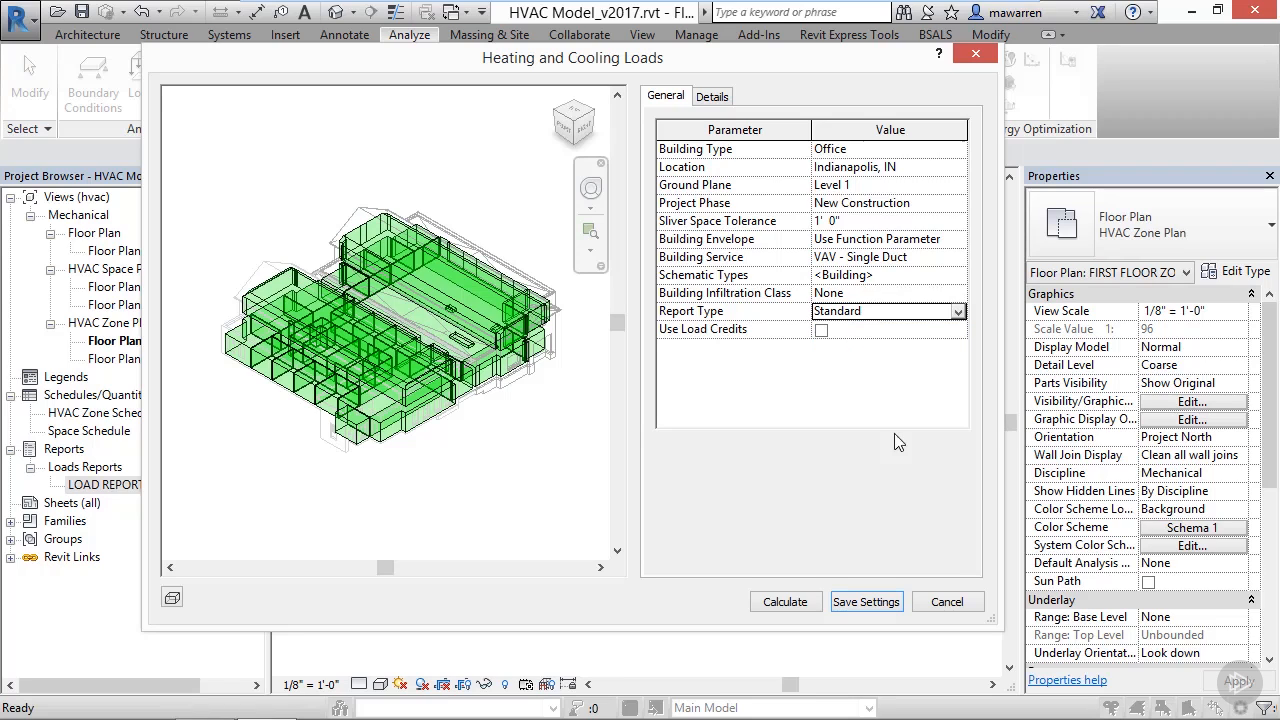
pyautogui.click(716, 98)
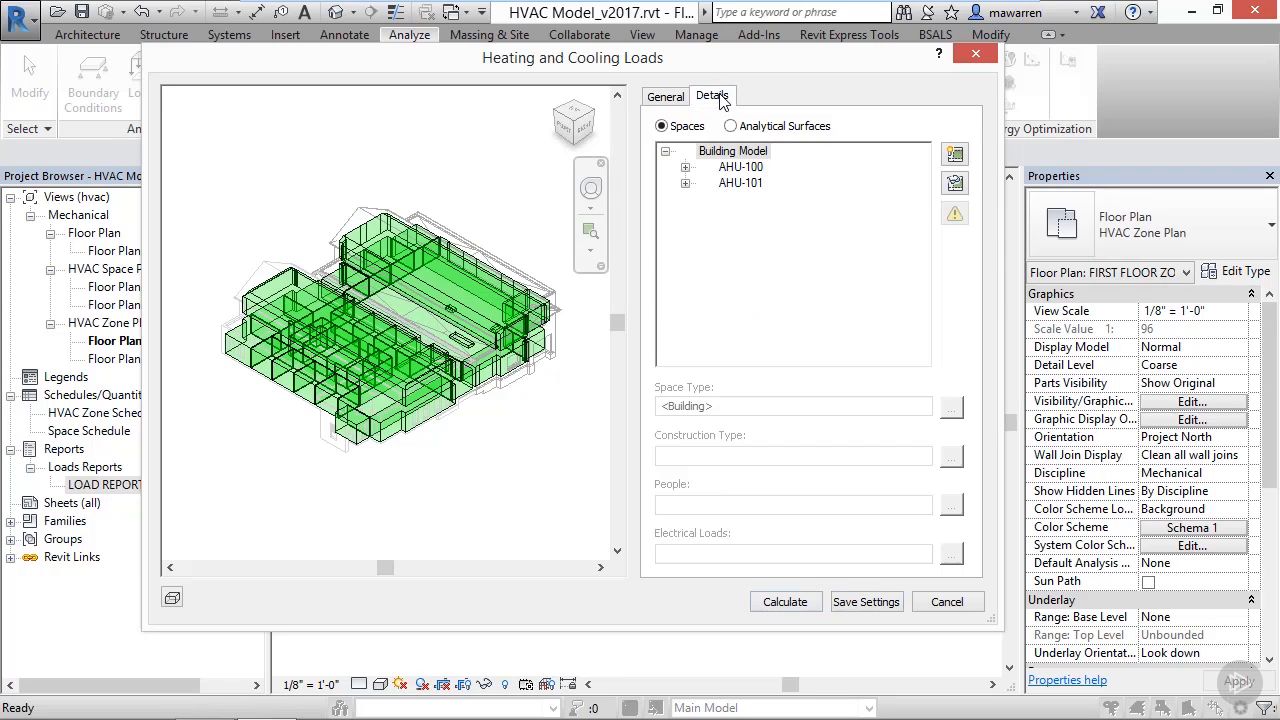
pyautogui.click(793, 601)
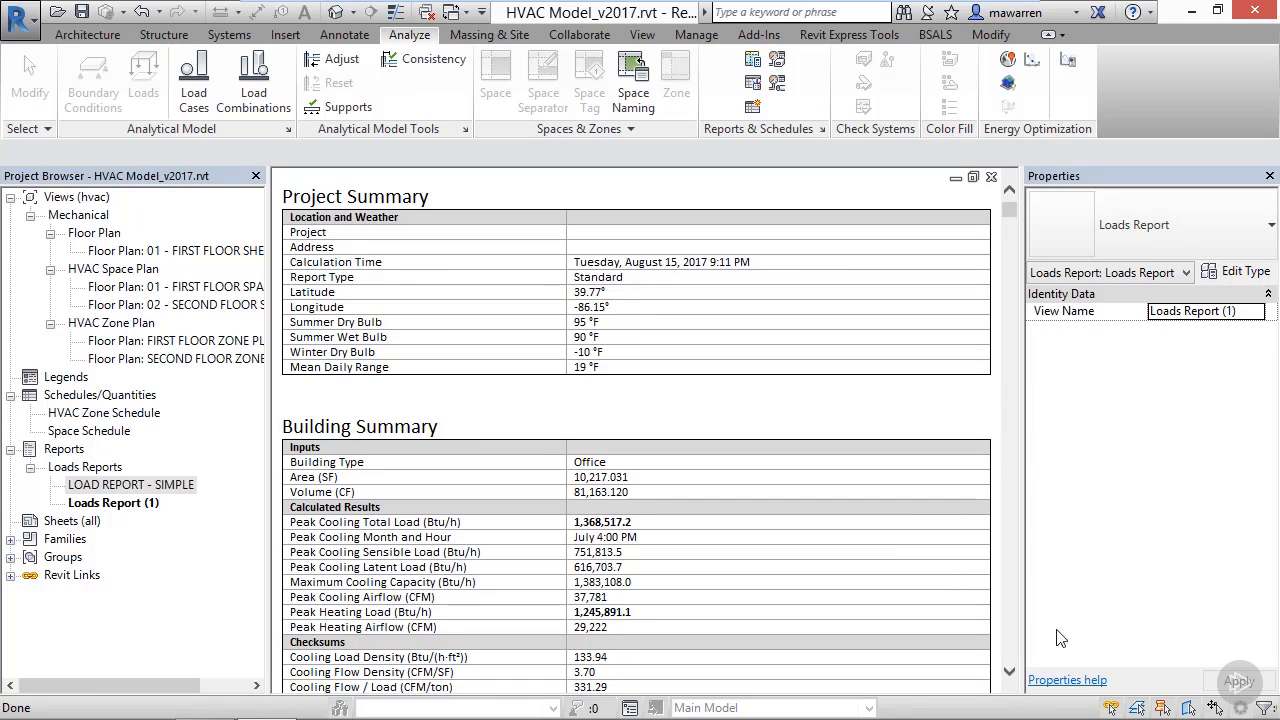
# Step: Rename the newly generated loads report as LOAD REPORT - STANDARD
pyautogui.rightClick(140, 502)
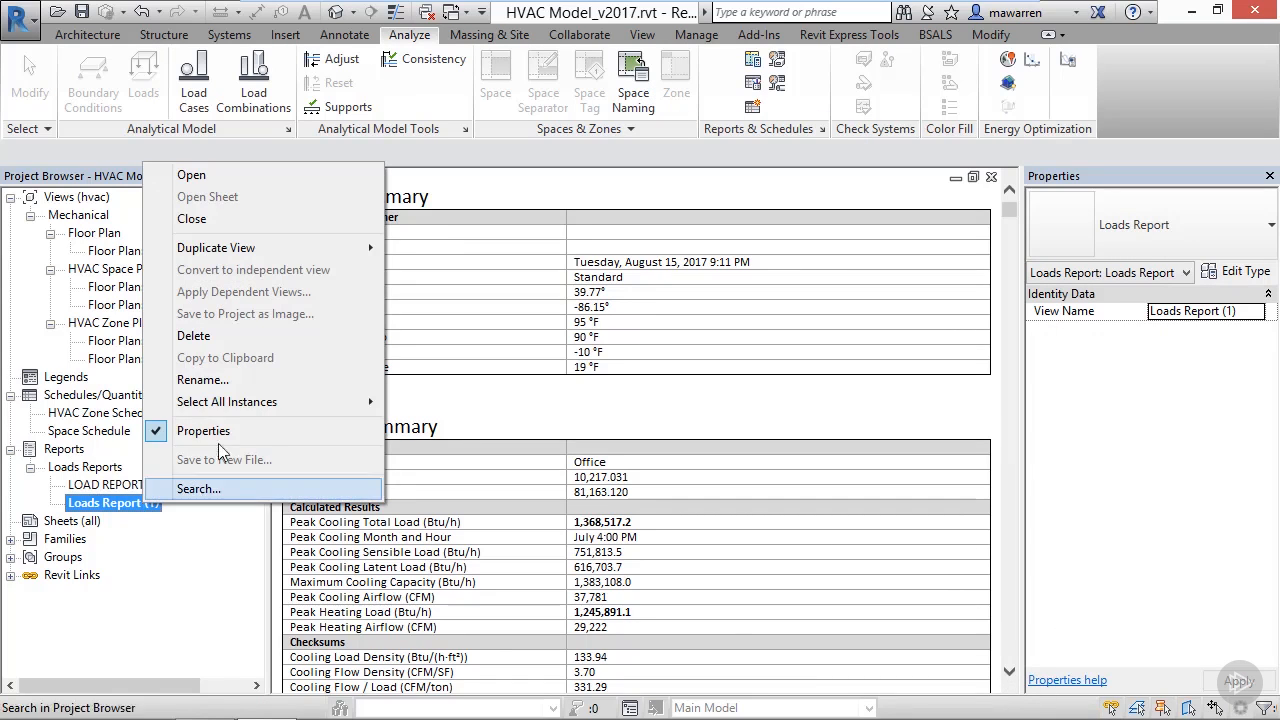
pyautogui.click(243, 381)
pyautogui.write('LO')
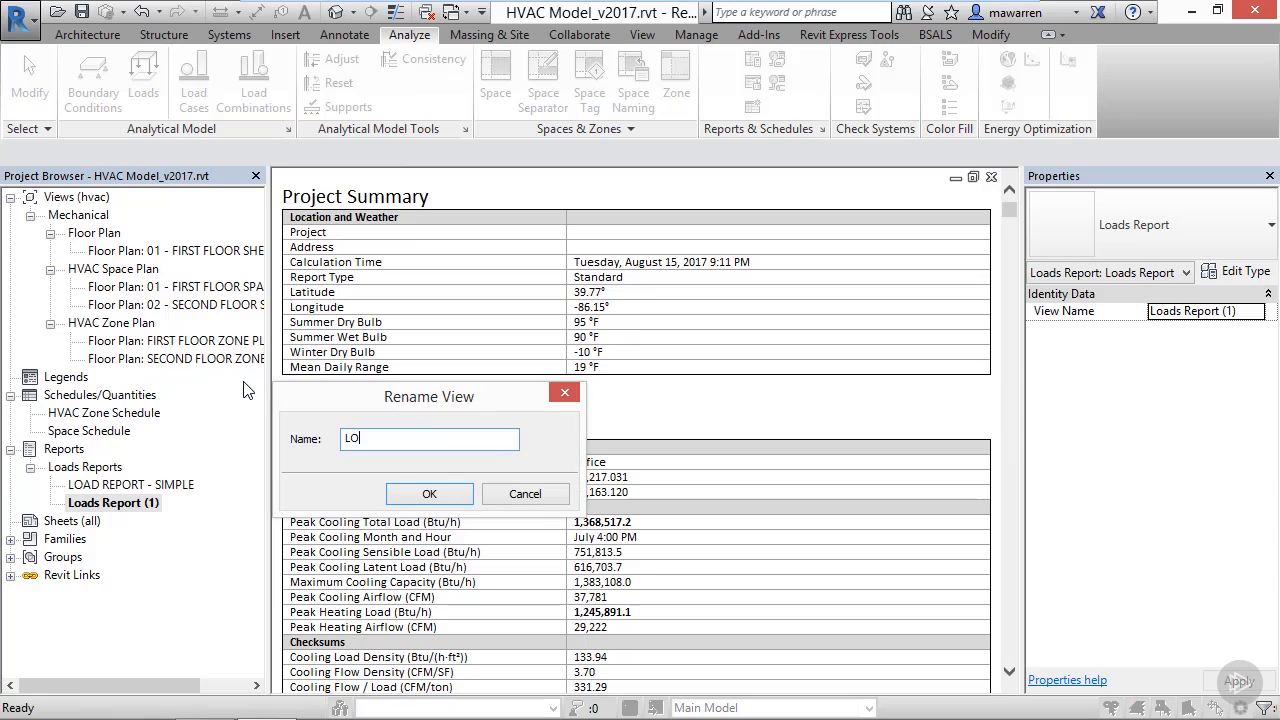
pyautogui.write('AD REPORT -')
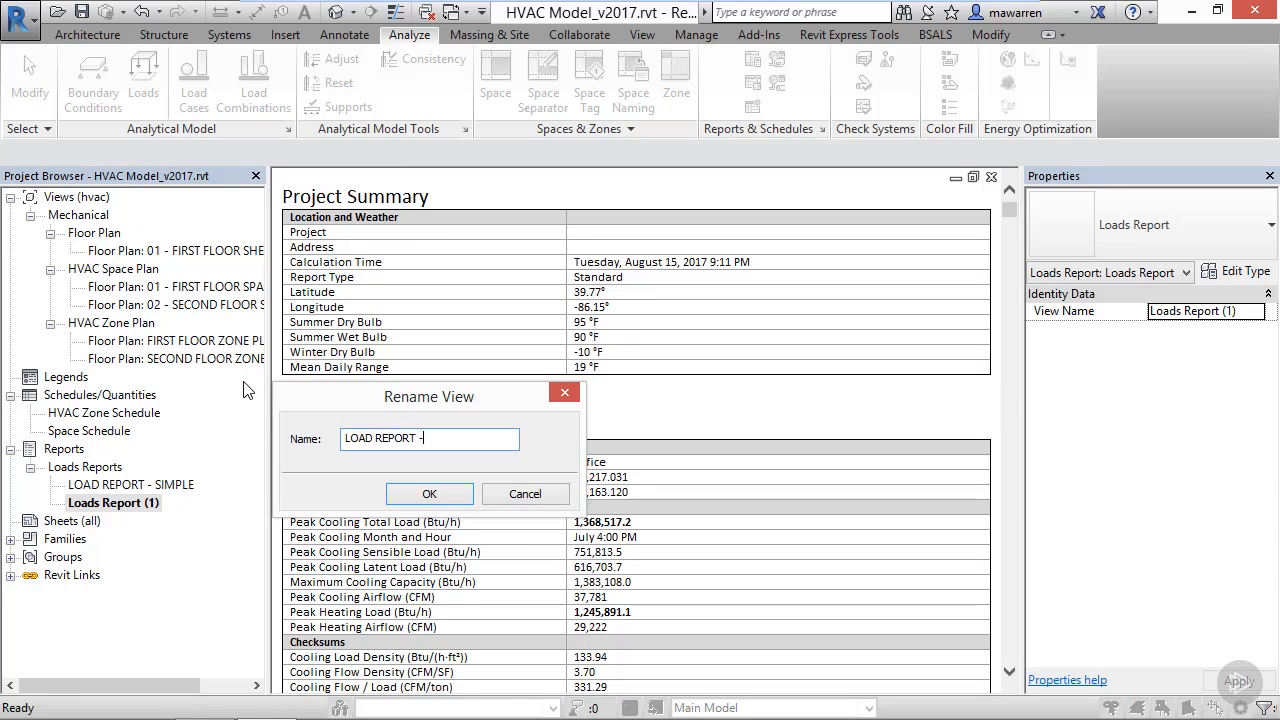
pyautogui.write(' STANDARD')
pyautogui.click(408, 494)
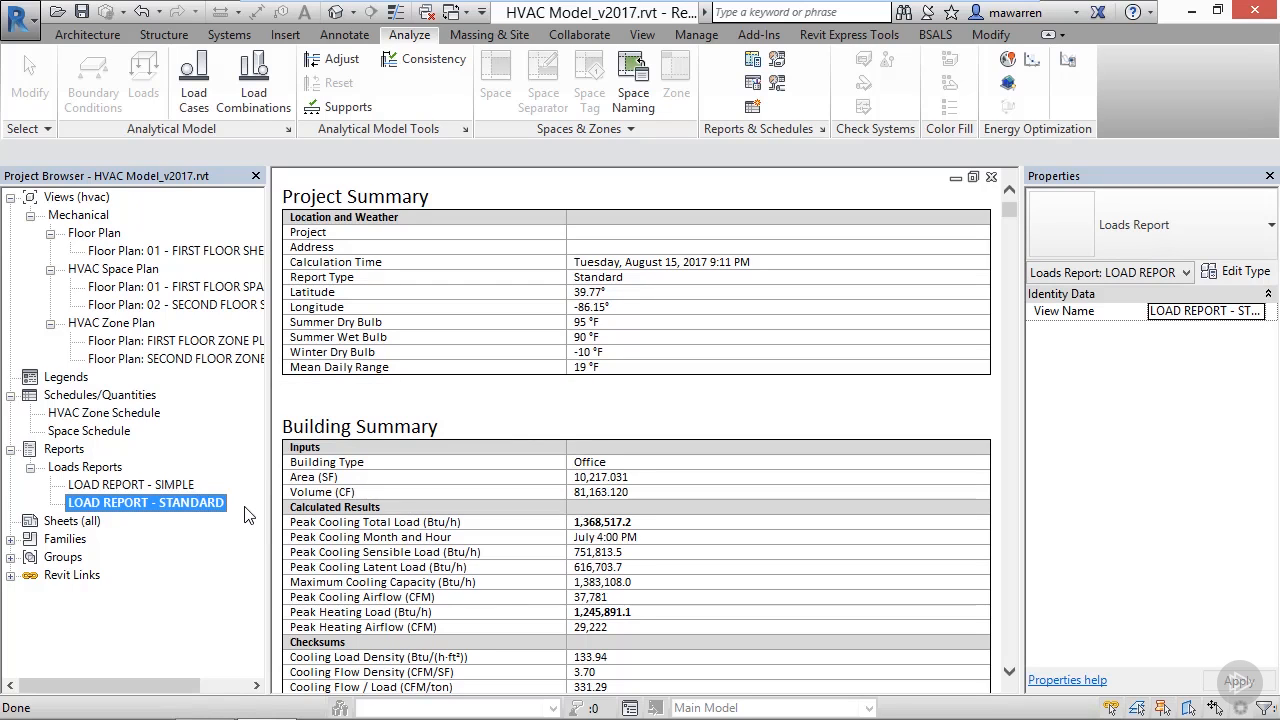
# Step: Close the standard loads report and recalculate the heating and cooling loads with the report type set to Detailed
pyautogui.click(991, 178)
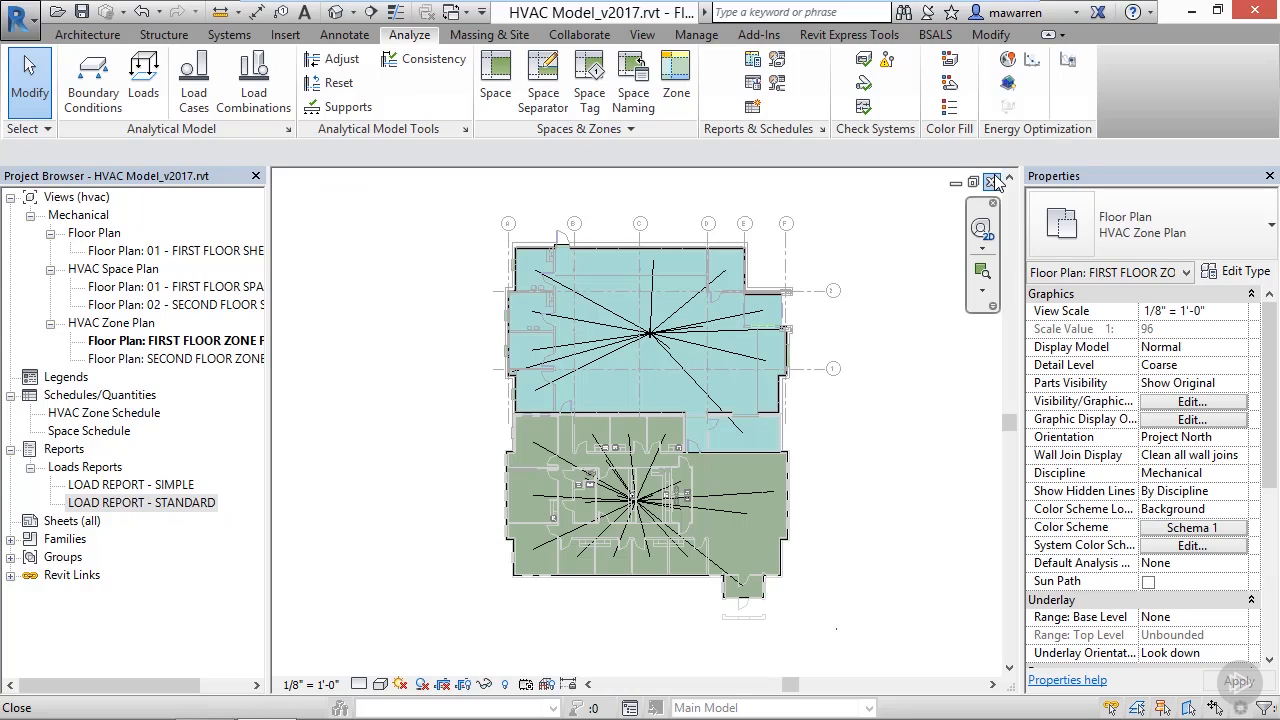
pyautogui.click(753, 59)
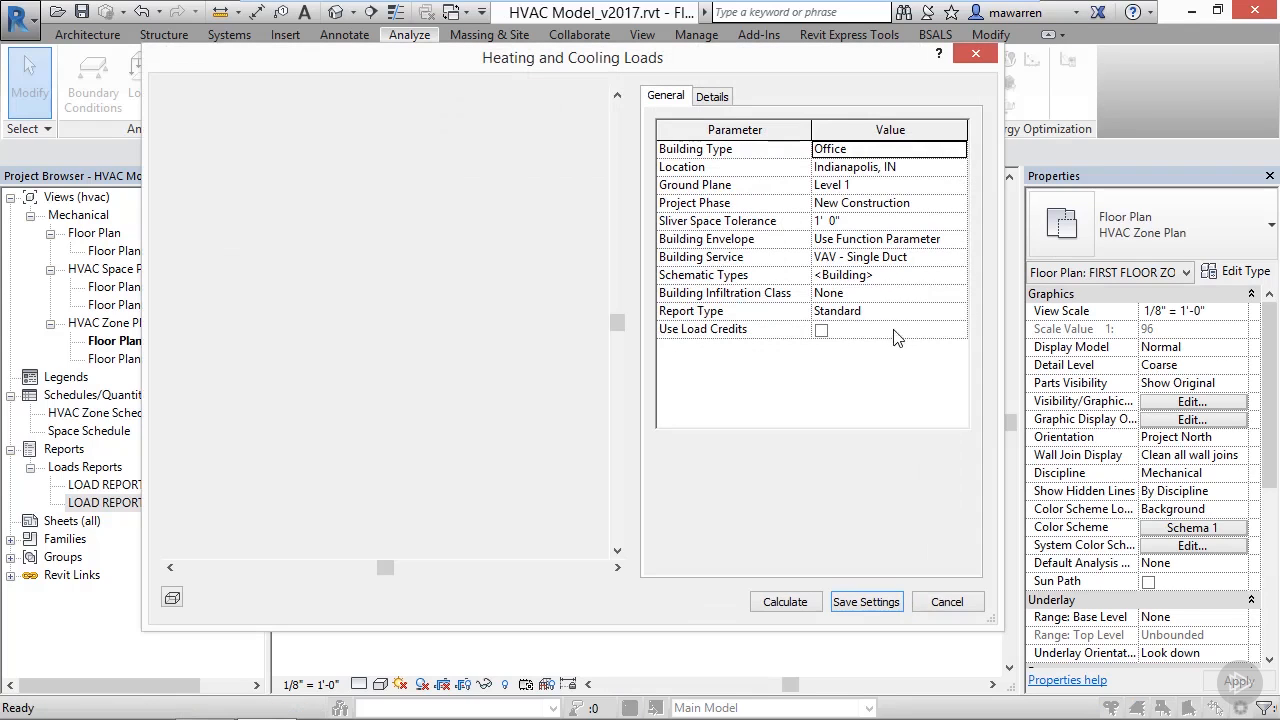
pyautogui.click(960, 312)
pyautogui.click(840, 364)
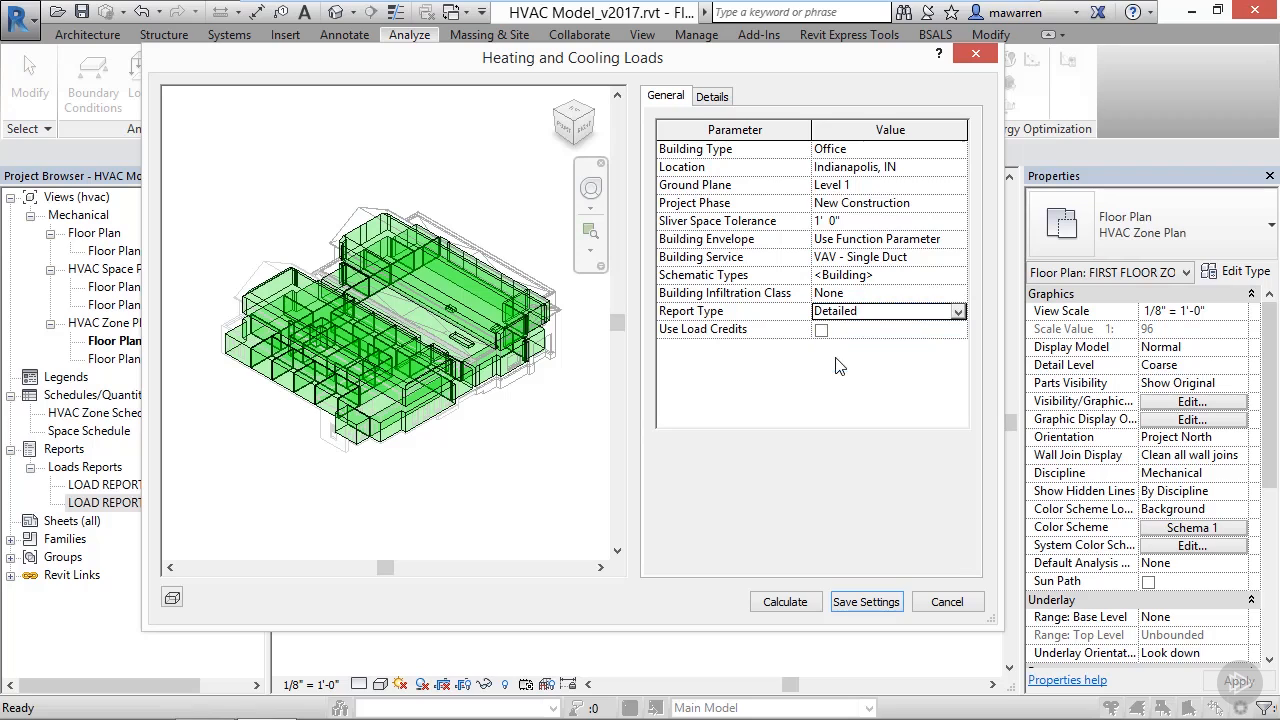
pyautogui.click(785, 602)
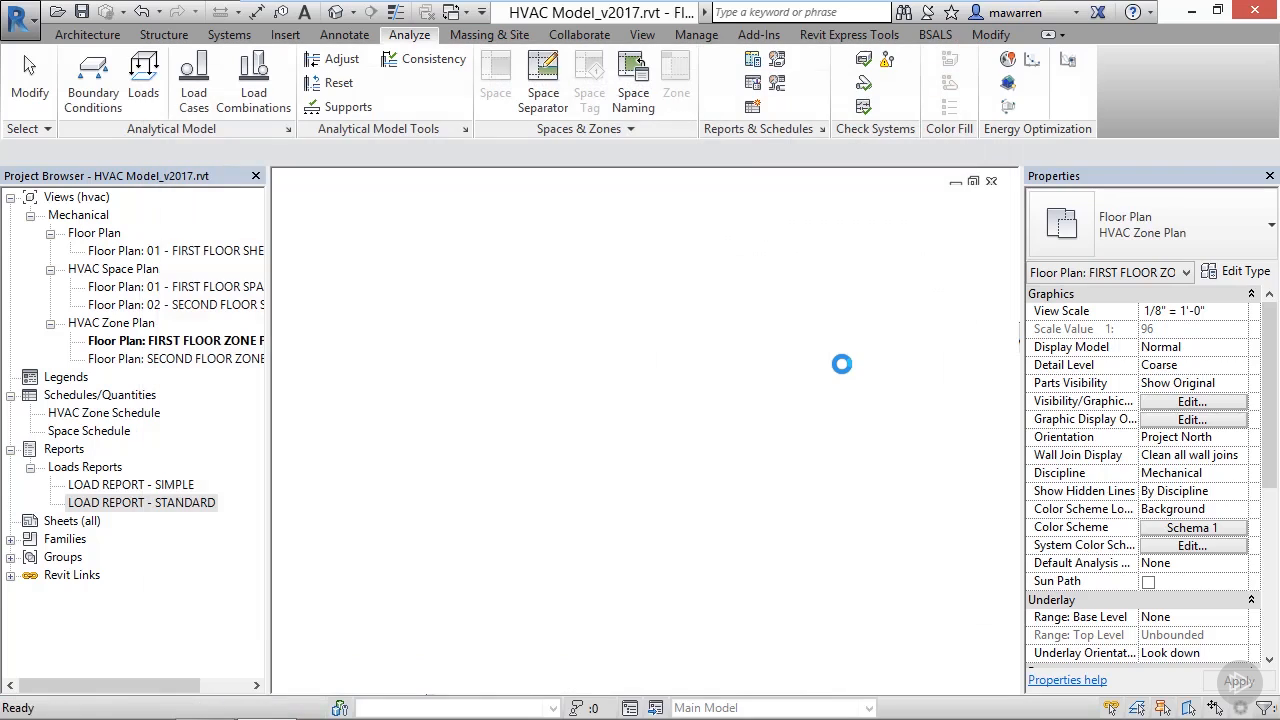
# Step: Rename the newly generated loads report as LOAD REPORT - DETAILED
pyautogui.rightClick(140, 521)
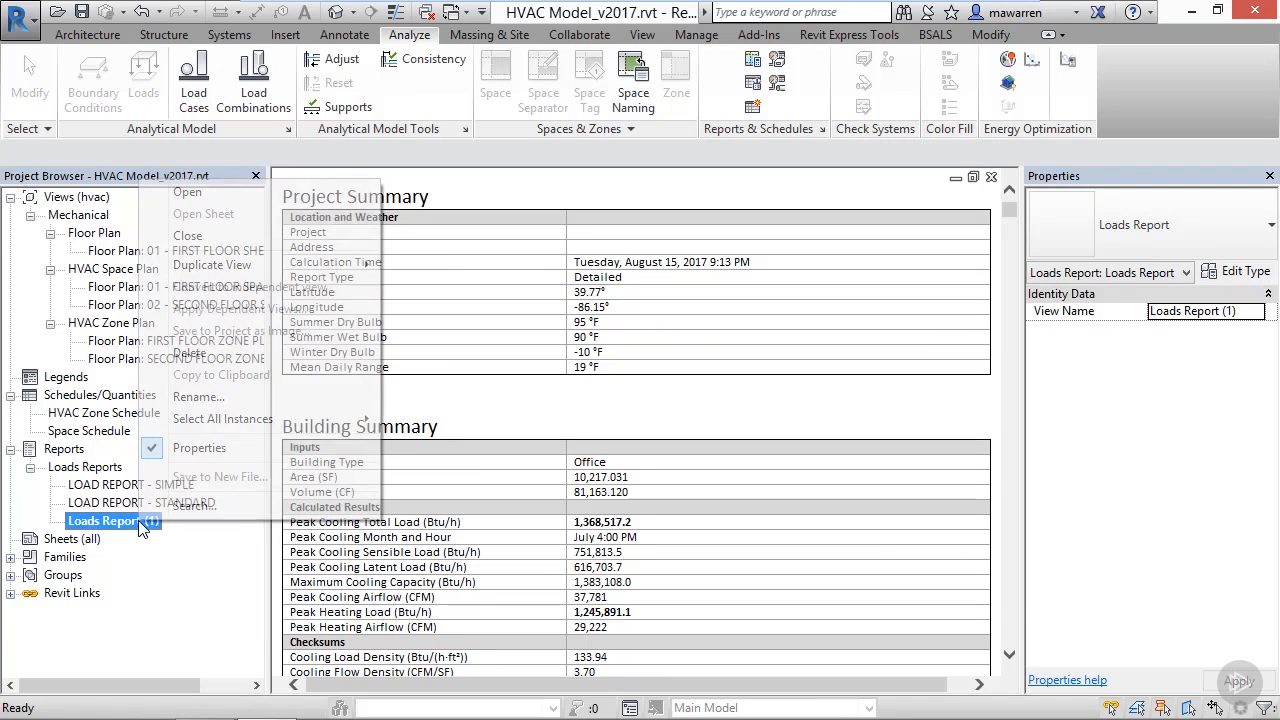
pyautogui.click(261, 397)
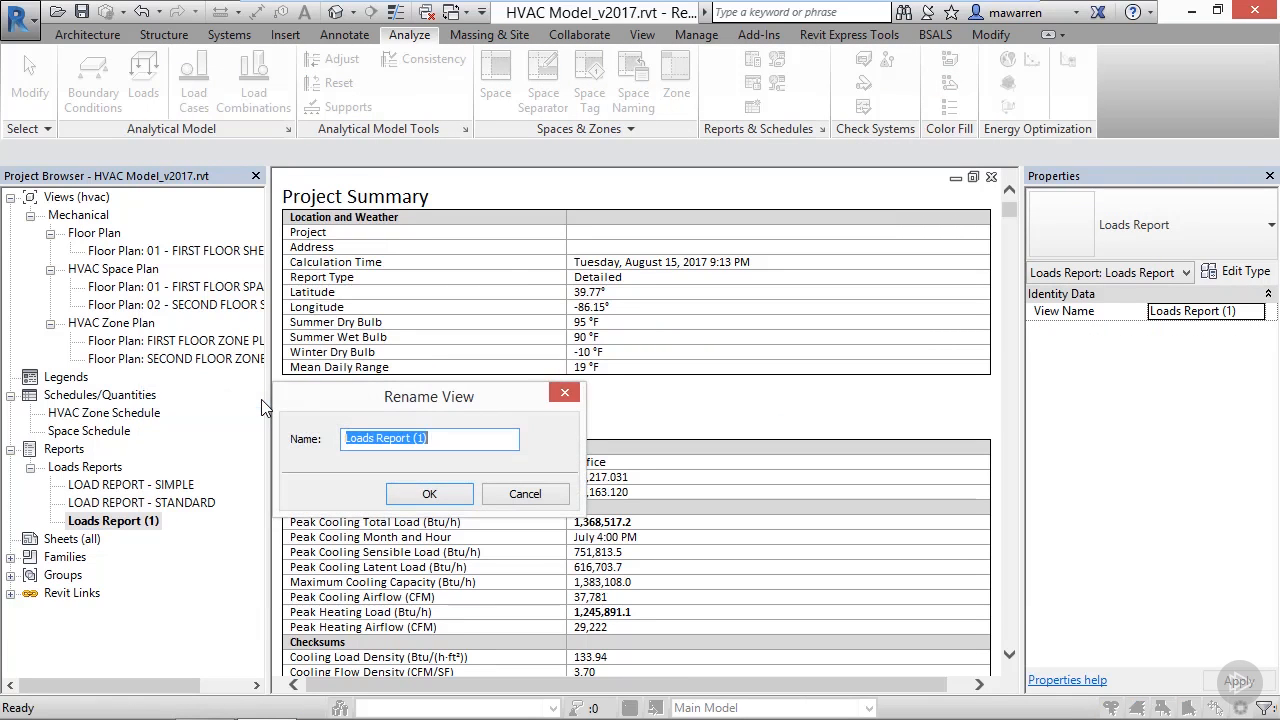
pyautogui.write('LOAD R')
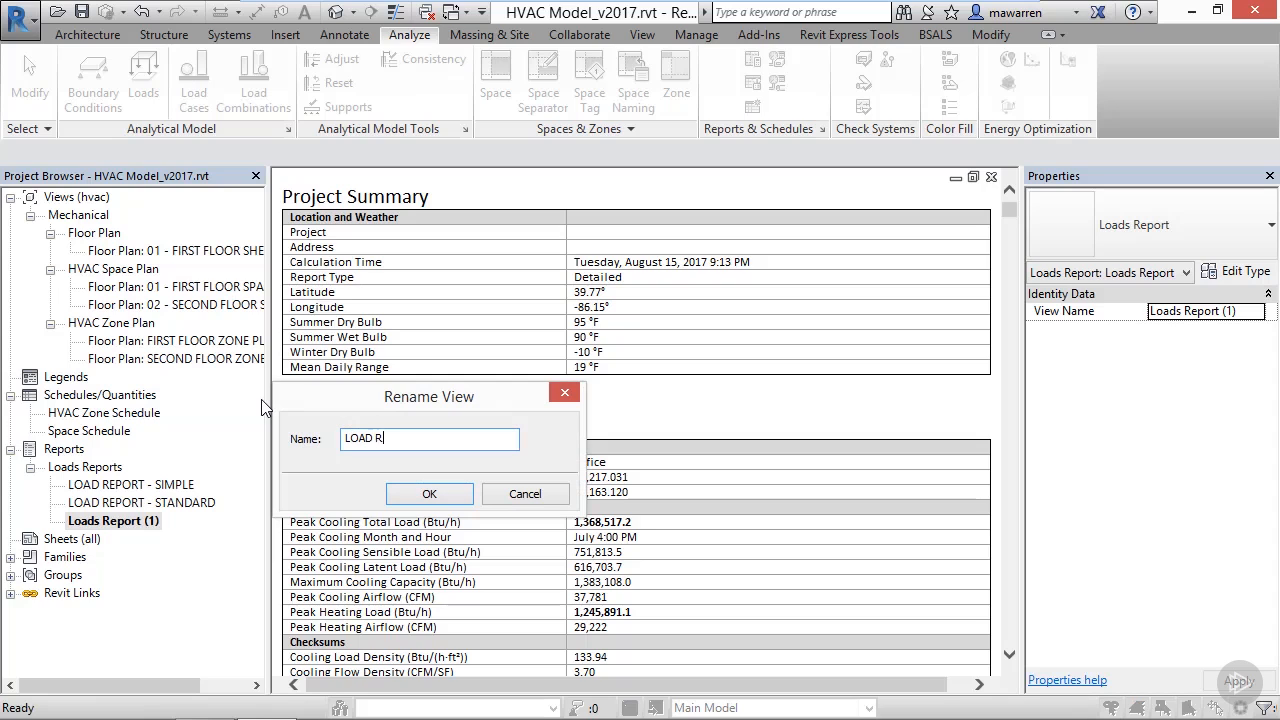
pyautogui.write('EPORT - DE')
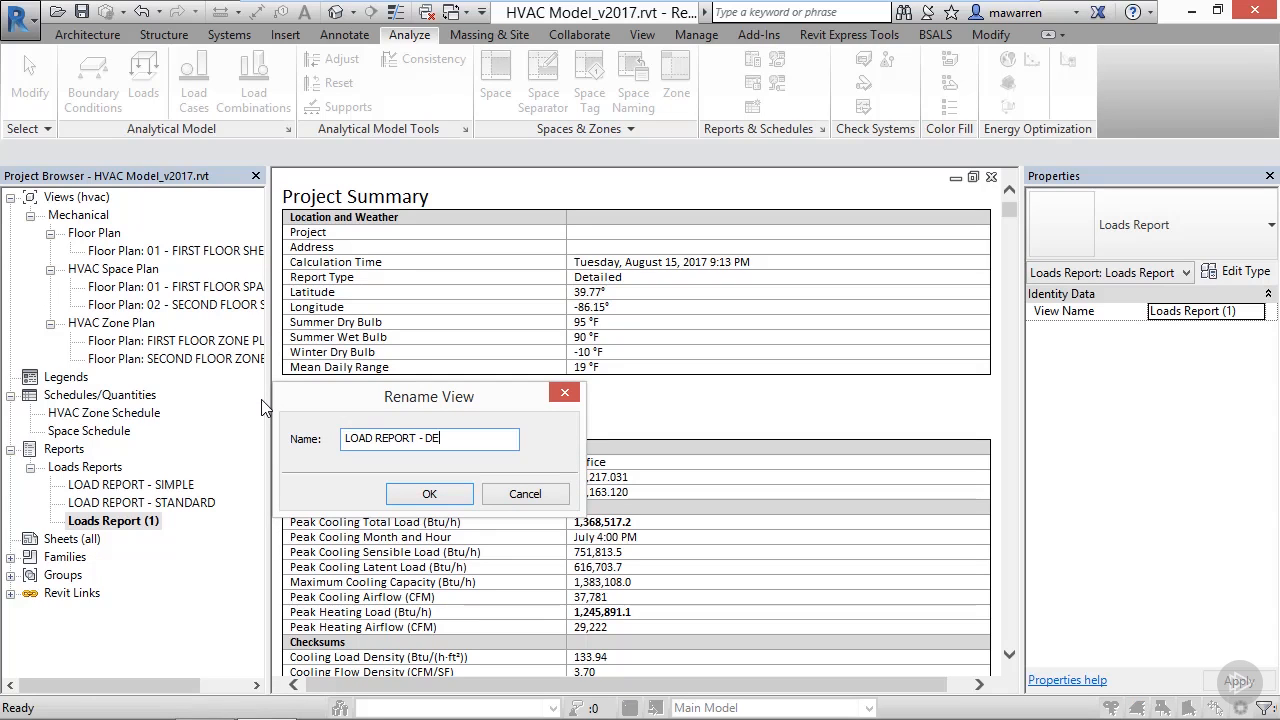
pyautogui.write('TAILED')
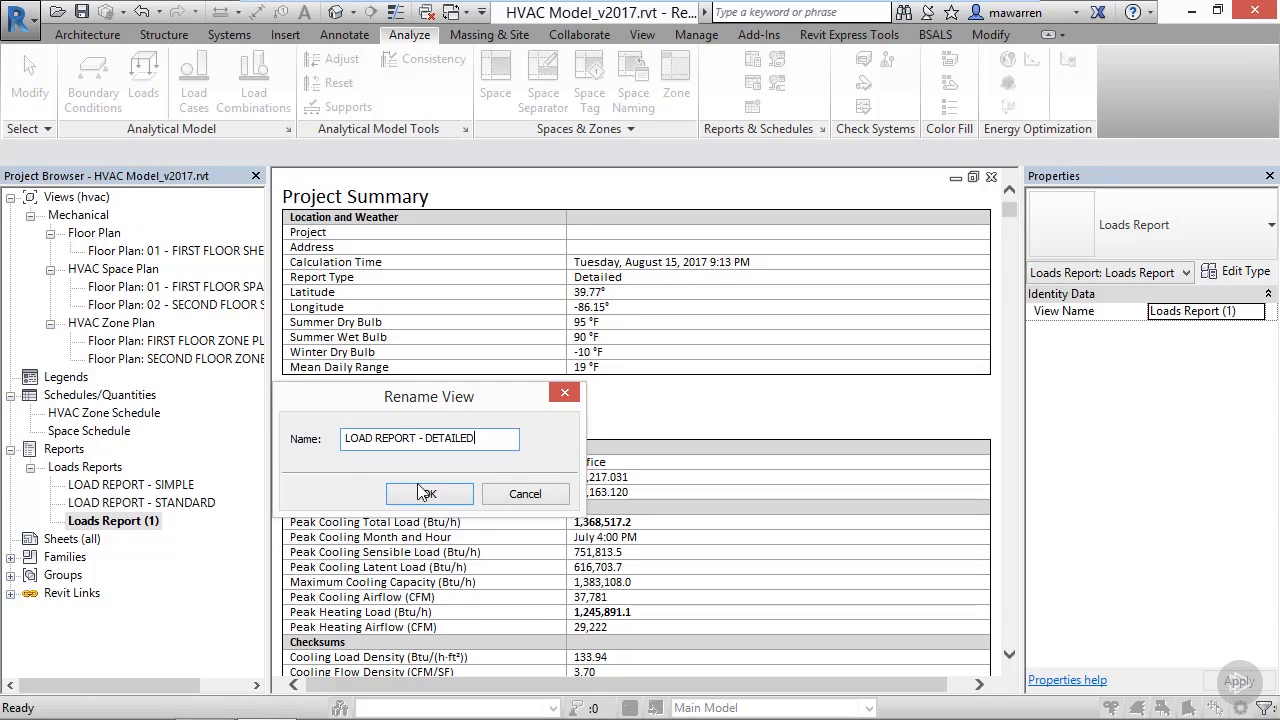